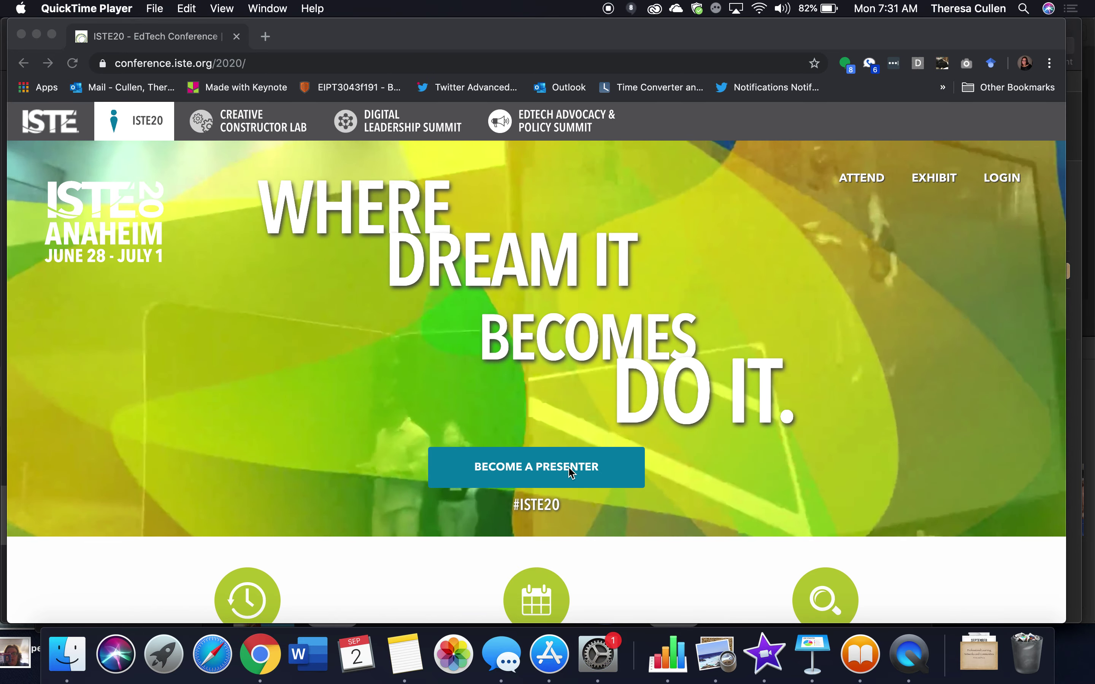
Step: Open the ISTE20 presenter information page and start a proposal
{"action": "left_click", "coordinate": [569, 468]}
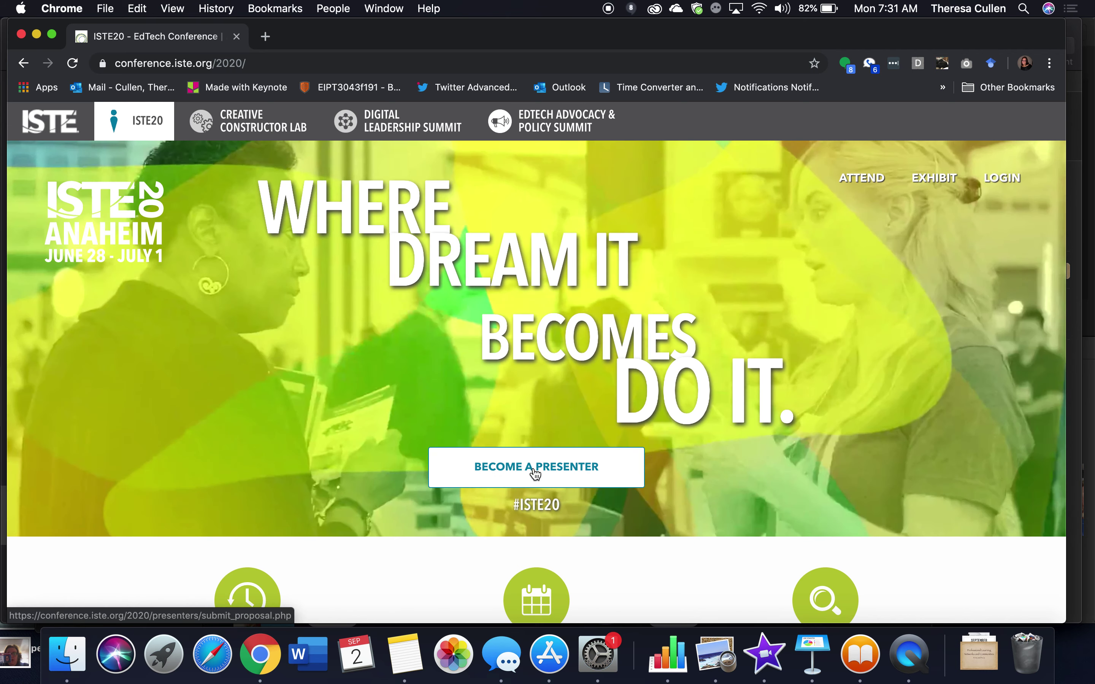
{"action": "left_click", "coordinate": [570, 471]}
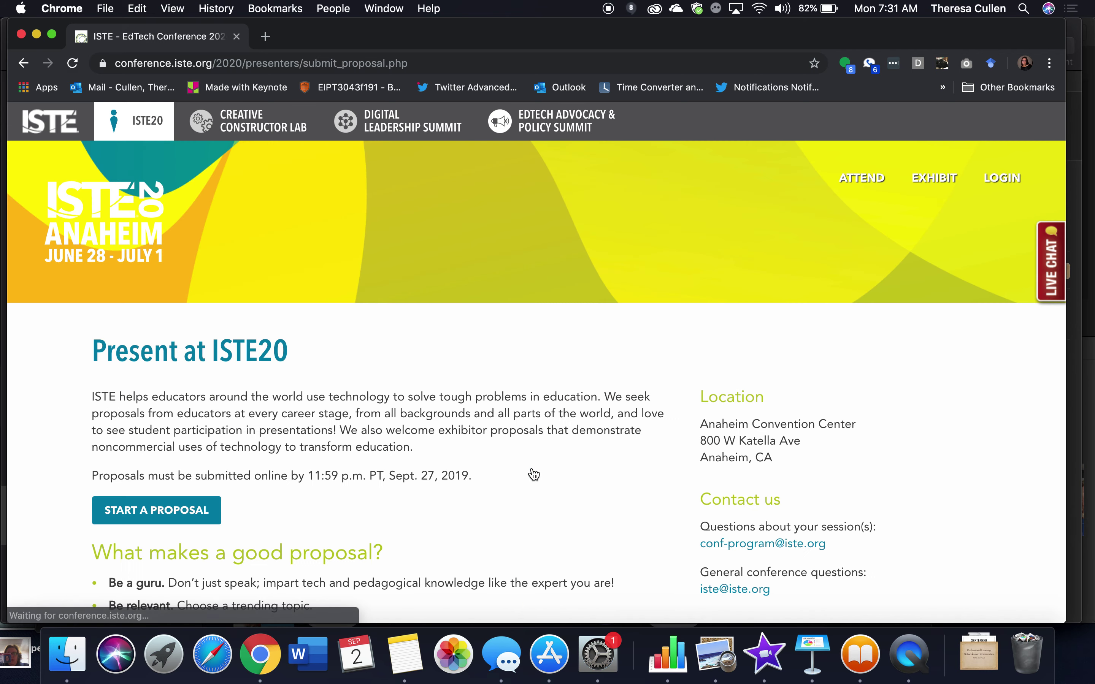
{"action": "scroll", "coordinate": [540, 441], "scroll_direction": "down", "scroll_amount": 2}
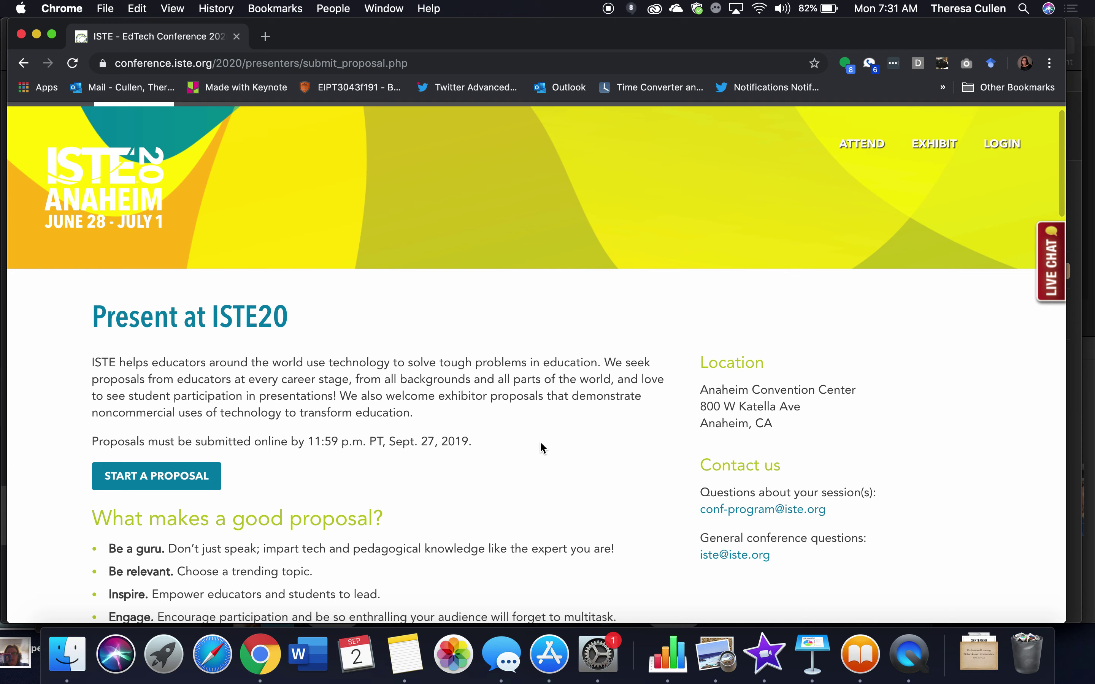
{"action": "scroll", "coordinate": [540, 442], "scroll_direction": "down", "scroll_amount": 5}
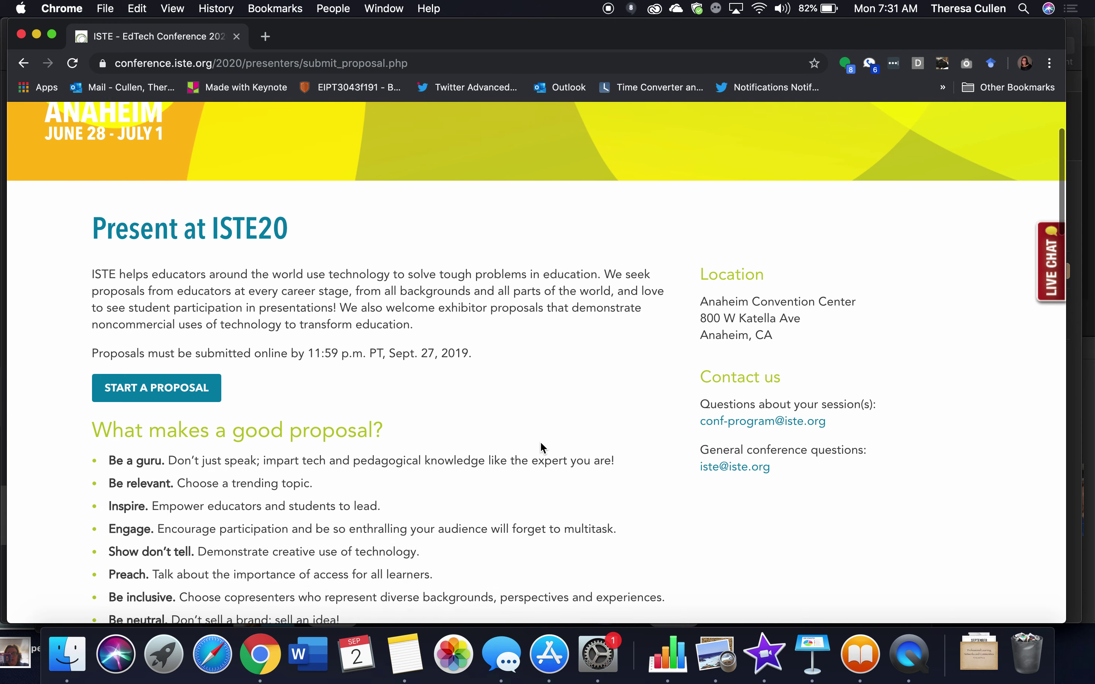
{"action": "left_click", "coordinate": [175, 384]}
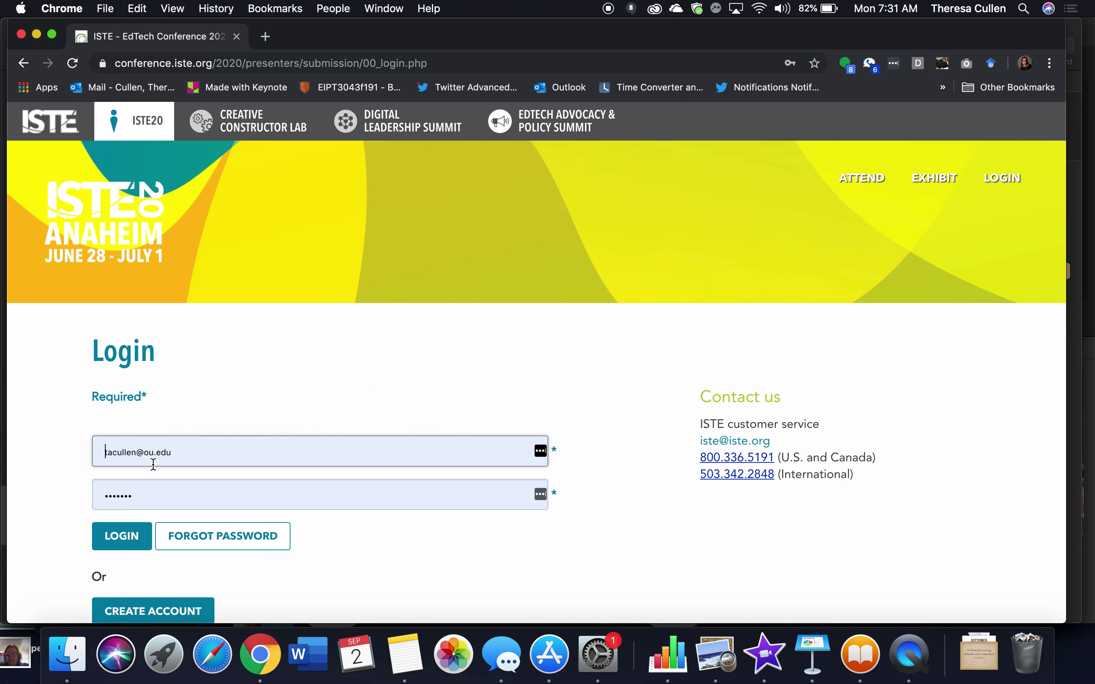
Step: Log in with the prefilled account credentials and begin submitting a new proposal
{"action": "left_click", "coordinate": [121, 535]}
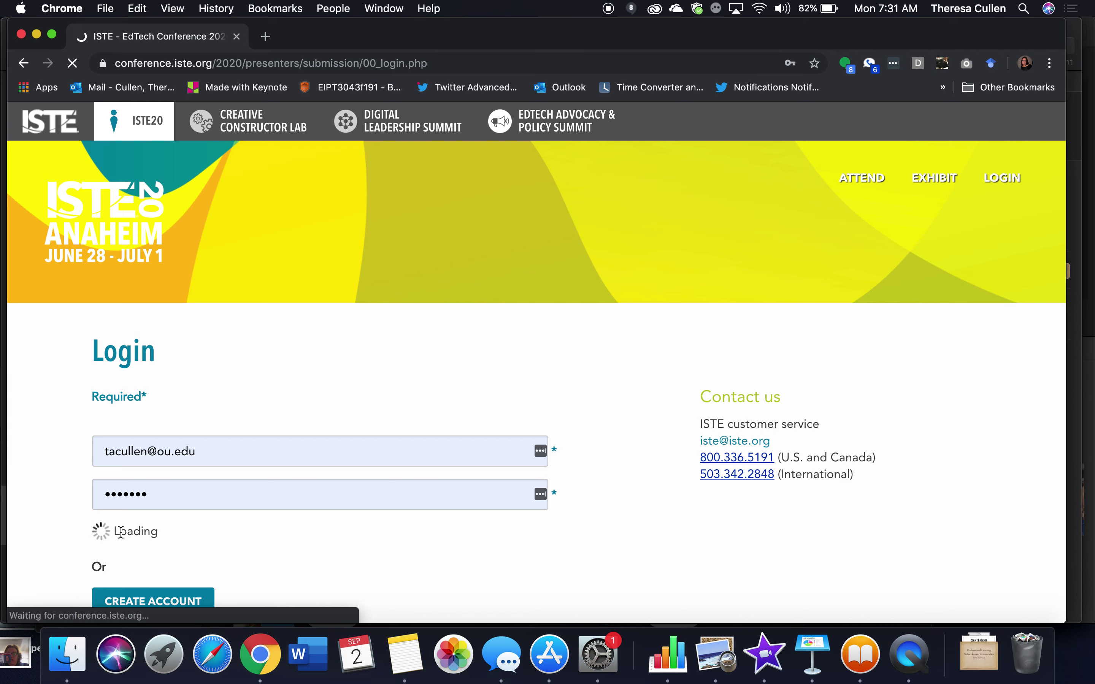
{"action": "scroll", "coordinate": [121, 533], "scroll_direction": "down", "scroll_amount": 3}
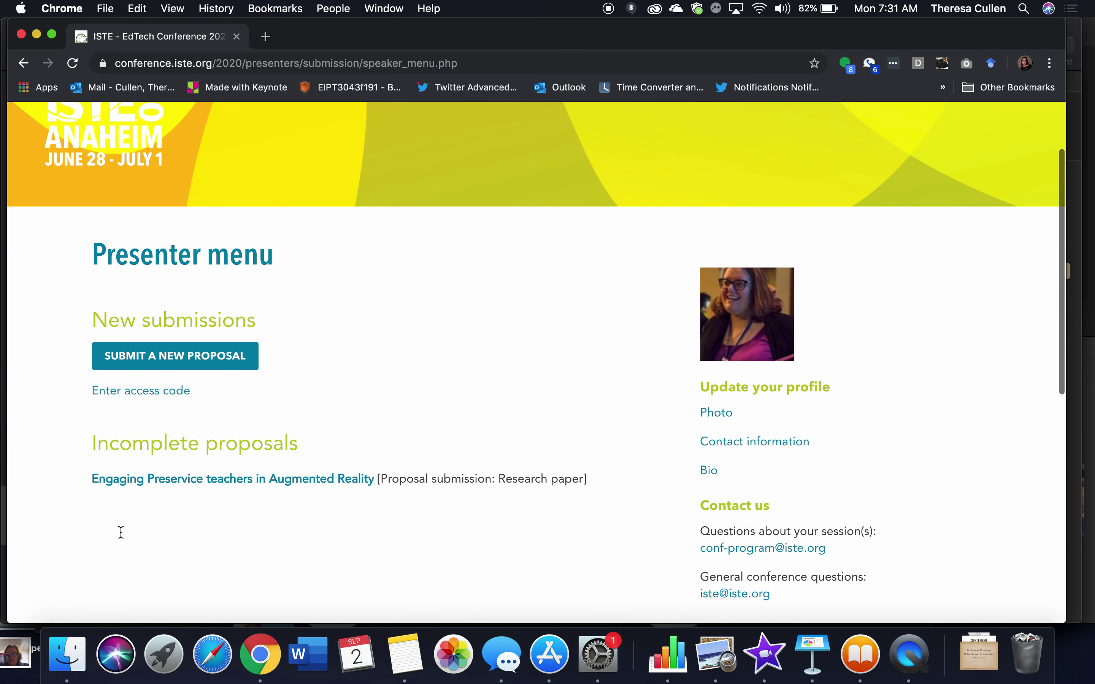
{"action": "left_click", "coordinate": [197, 366]}
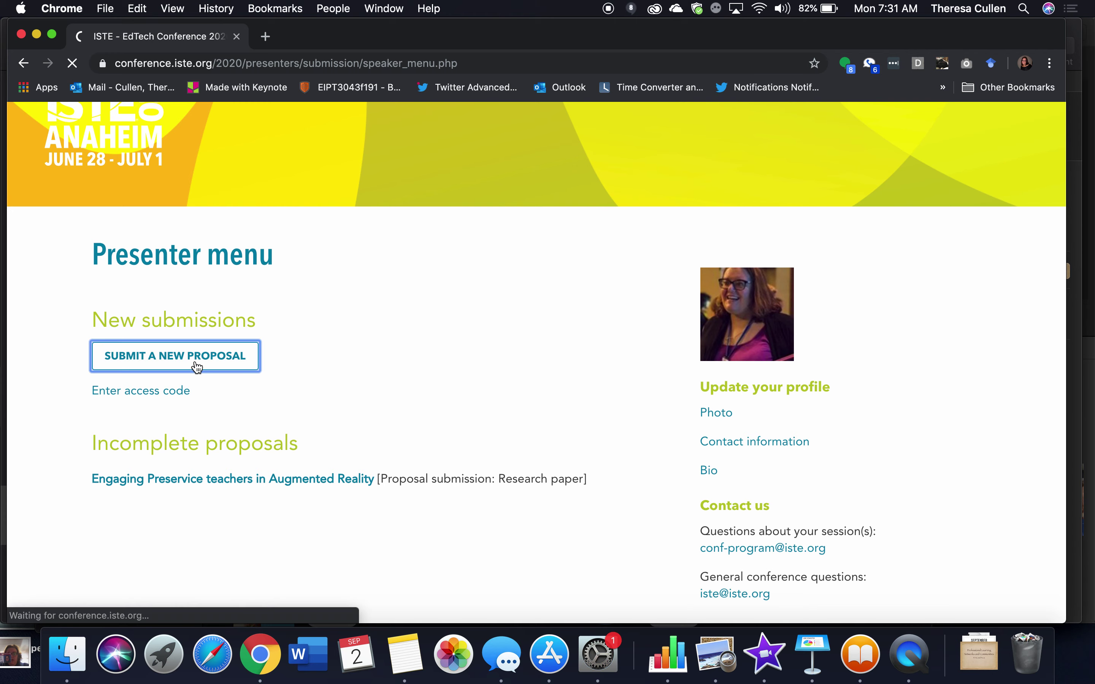
Step: Review the available session formats and choose Research paper for the proposal
{"action": "scroll", "coordinate": [326, 449], "scroll_direction": "down", "scroll_amount": 3}
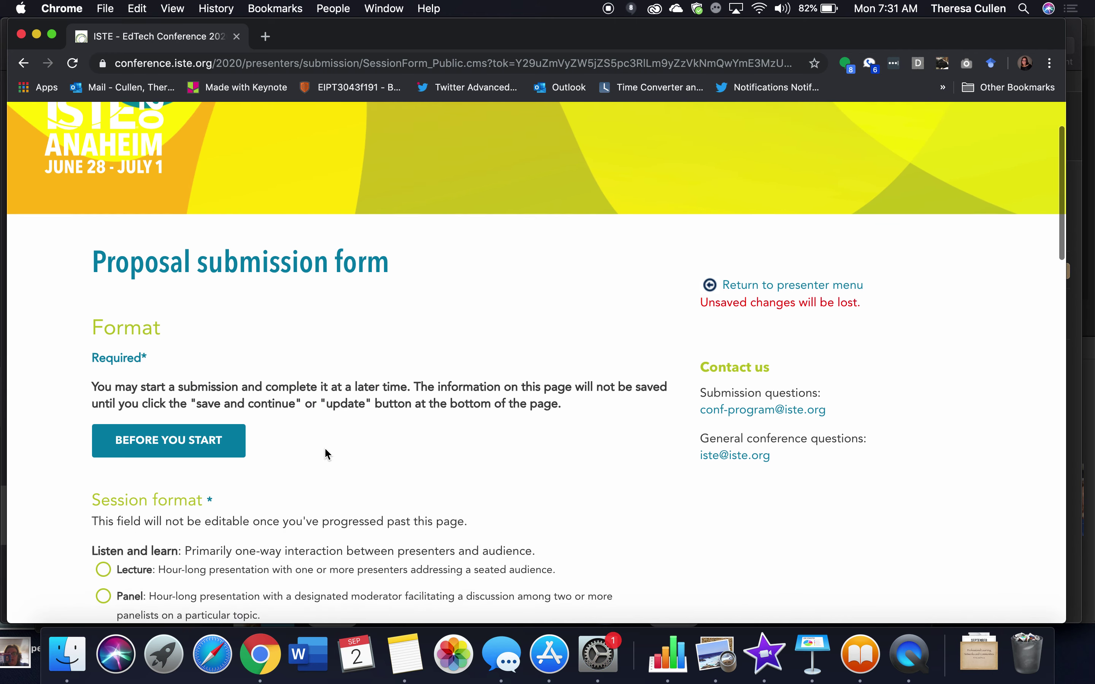
{"action": "scroll", "coordinate": [326, 449], "scroll_direction": "down", "scroll_amount": 5}
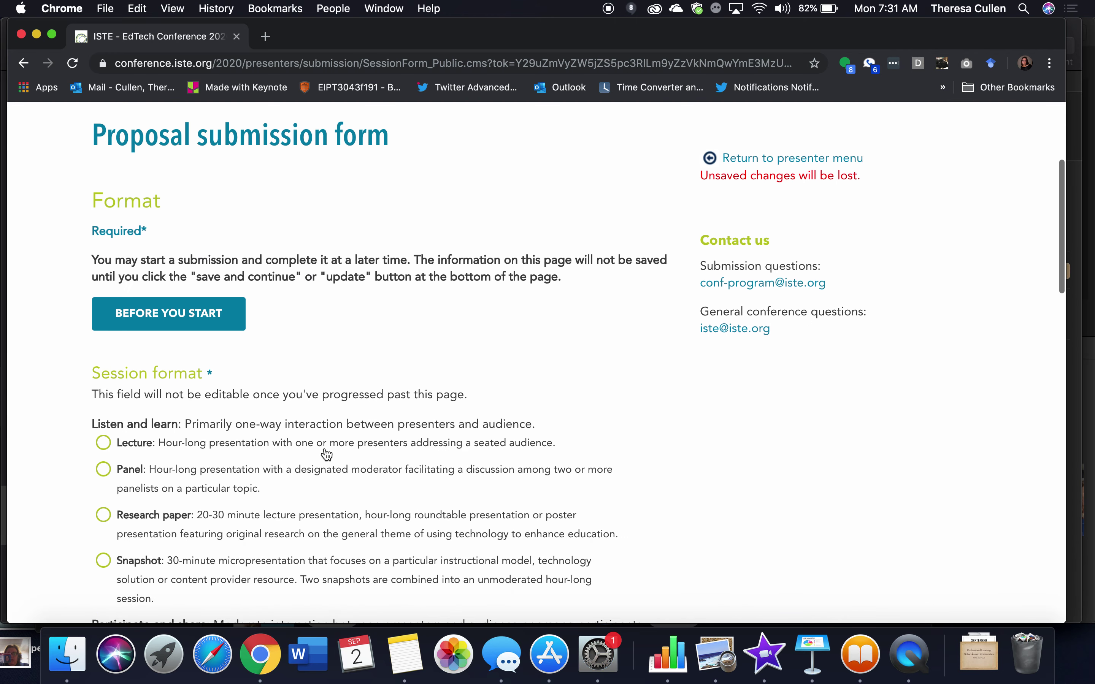
{"action": "scroll", "coordinate": [326, 454], "scroll_direction": "down", "scroll_amount": 10}
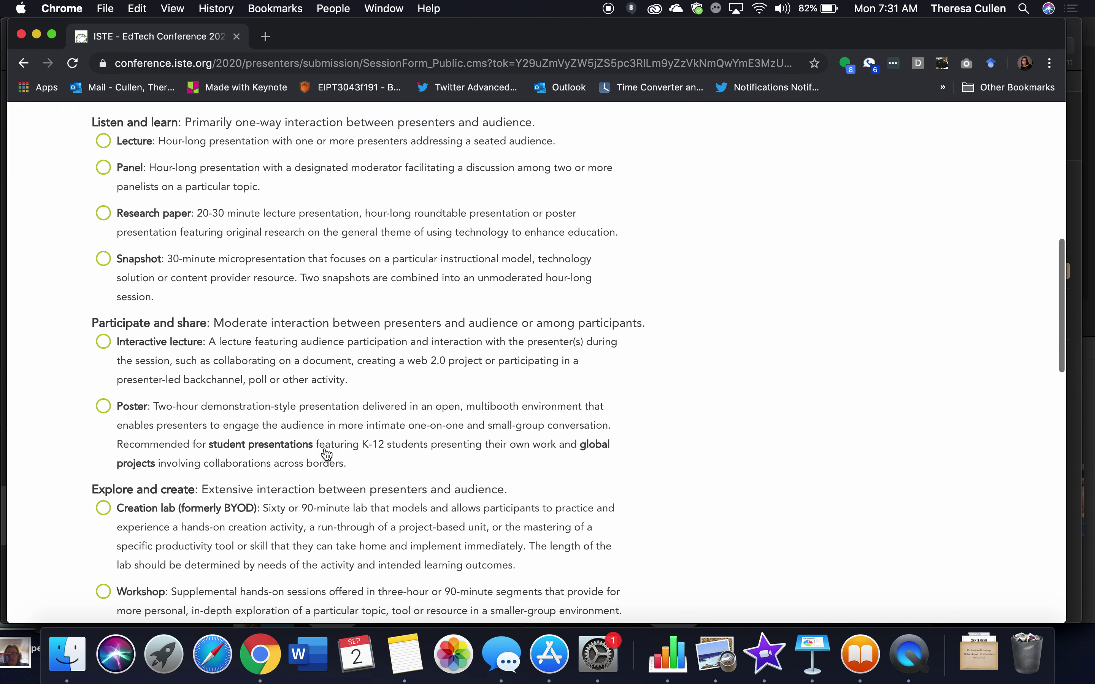
{"action": "scroll", "coordinate": [326, 454], "scroll_direction": "down", "scroll_amount": 6}
{"action": "scroll", "coordinate": [328, 454], "scroll_direction": "down", "scroll_amount": 4}
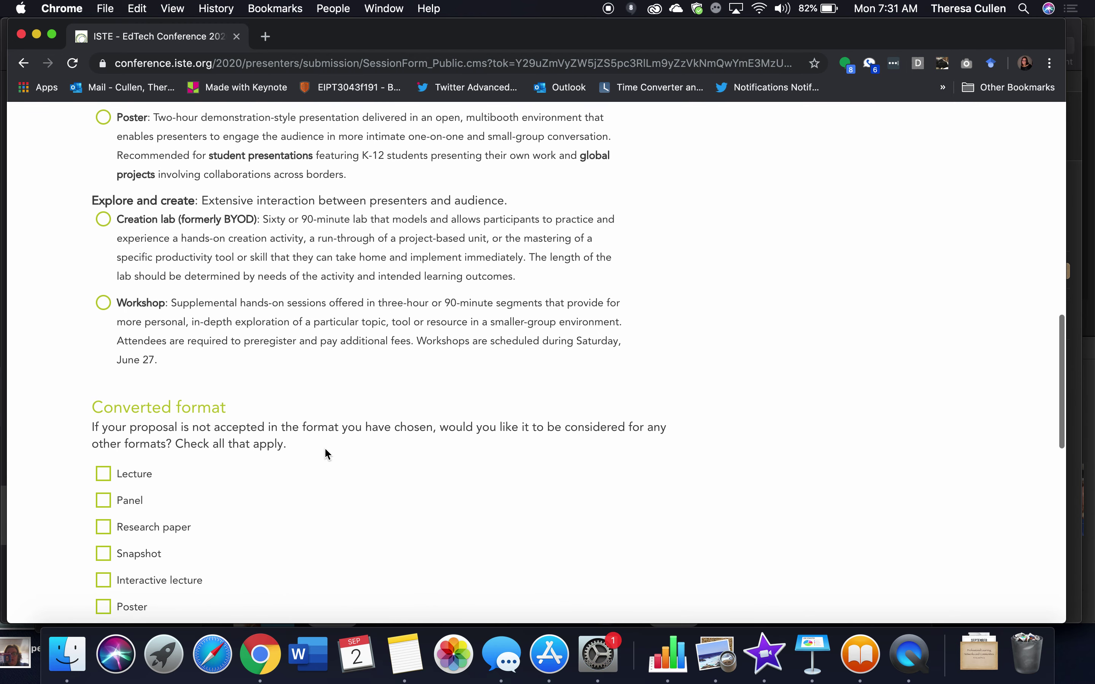
{"action": "scroll", "coordinate": [326, 450], "scroll_direction": "up", "scroll_amount": 15}
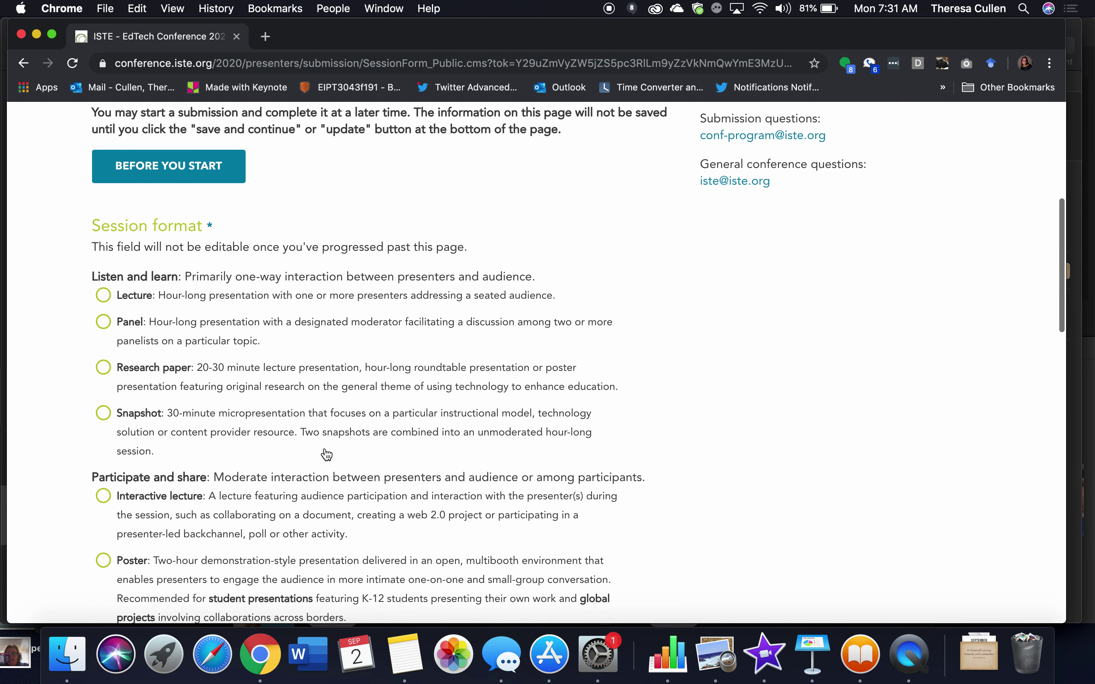
{"action": "left_click", "coordinate": [103, 368]}
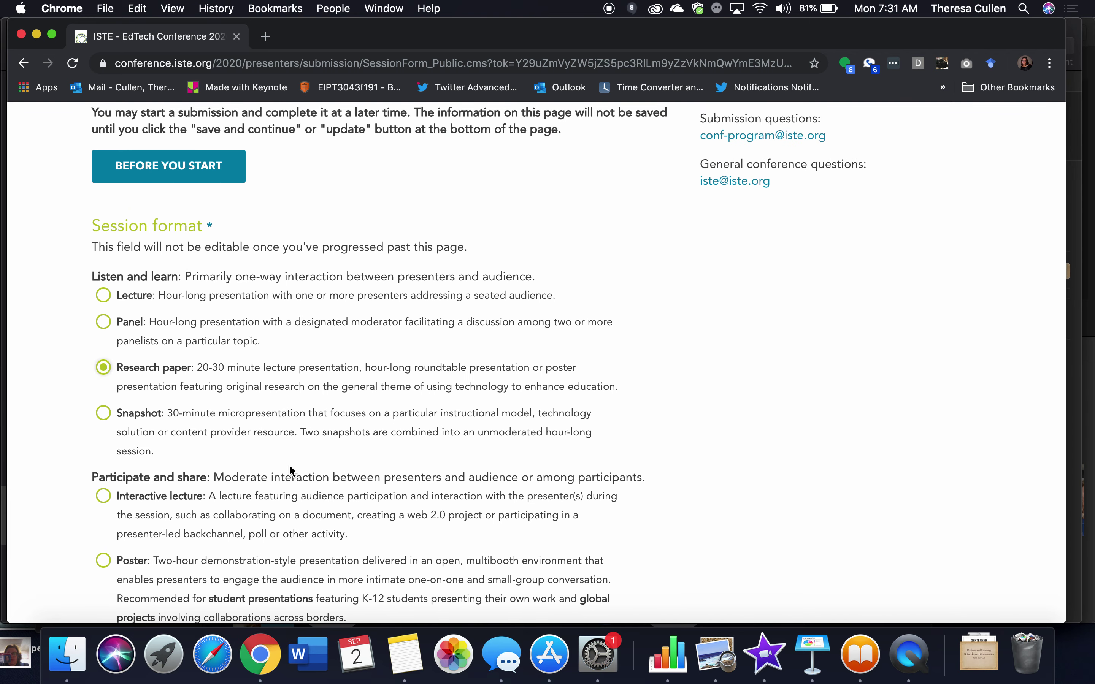
Step: Mark Lecture, Roundtable and Poster presentation as research paper converted formats and try to save the format page
{"action": "scroll", "coordinate": [290, 466], "scroll_direction": "down", "scroll_amount": 3}
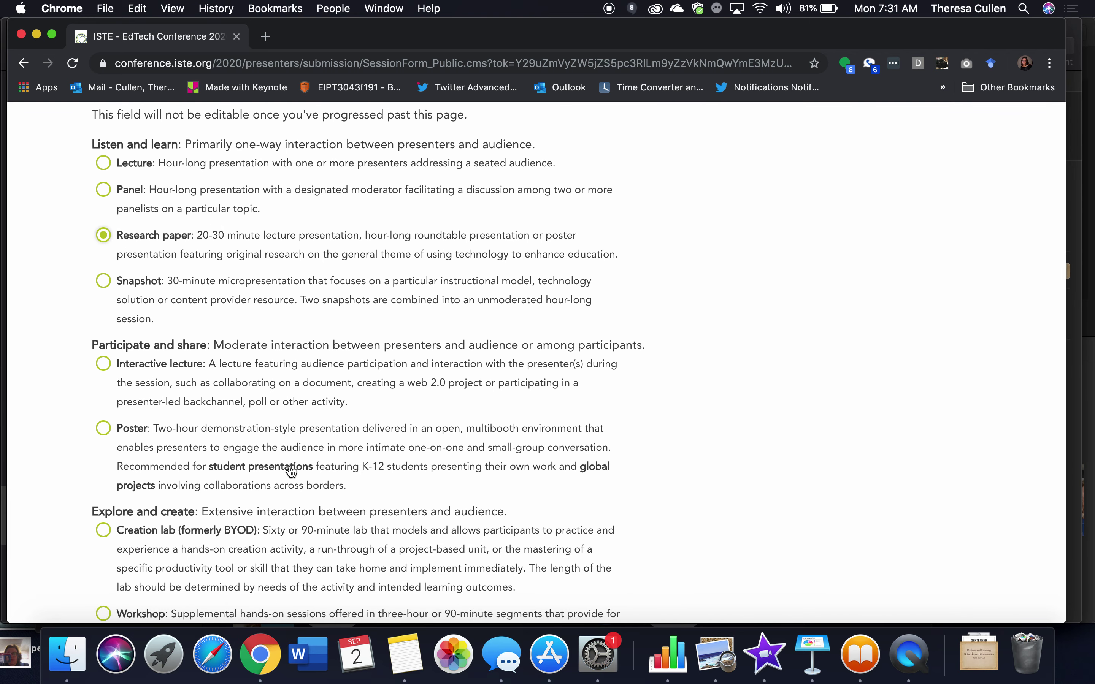
{"action": "scroll", "coordinate": [290, 472], "scroll_direction": "down", "scroll_amount": 8}
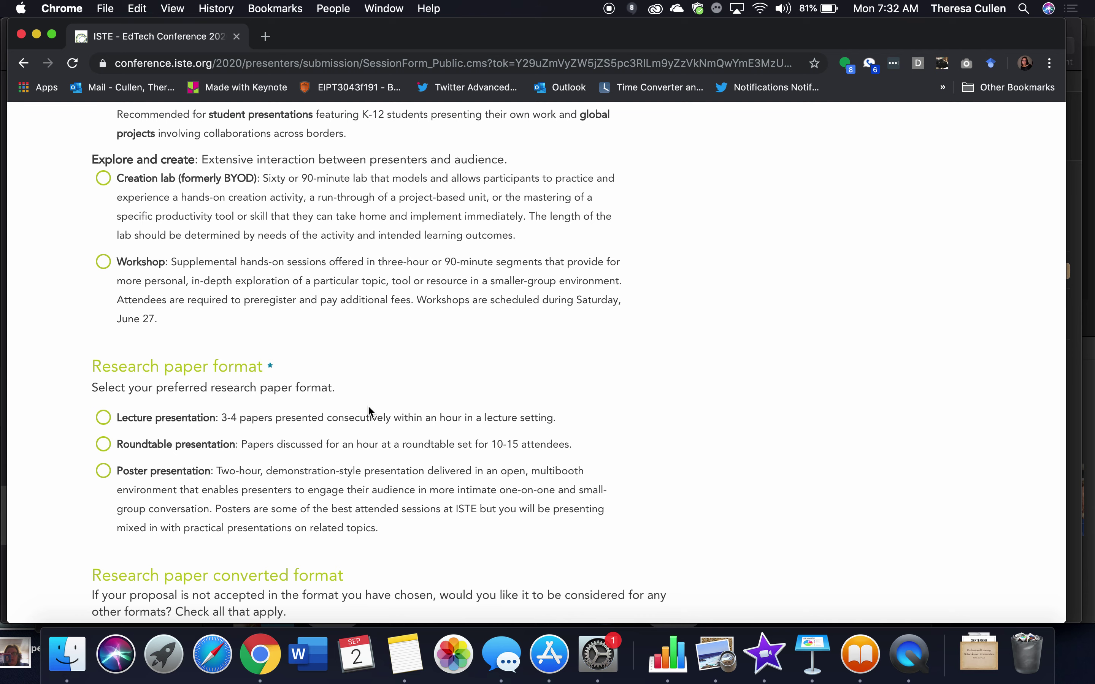
{"action": "scroll", "coordinate": [369, 408], "scroll_direction": "down", "scroll_amount": 2}
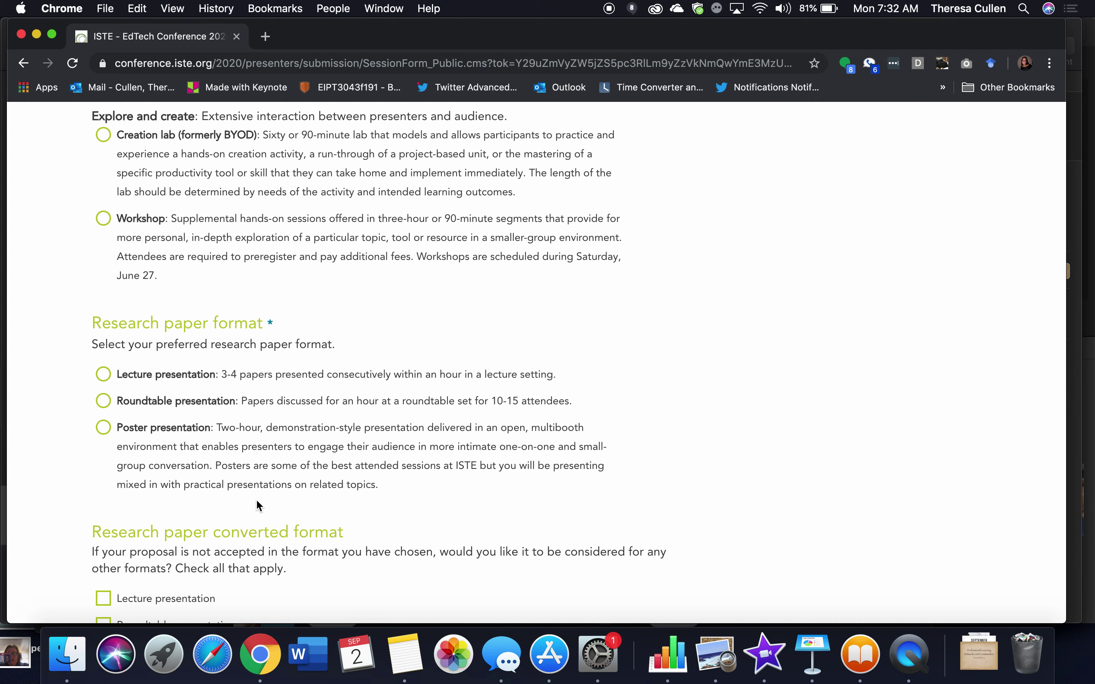
{"action": "scroll", "coordinate": [258, 504], "scroll_direction": "down", "scroll_amount": 3}
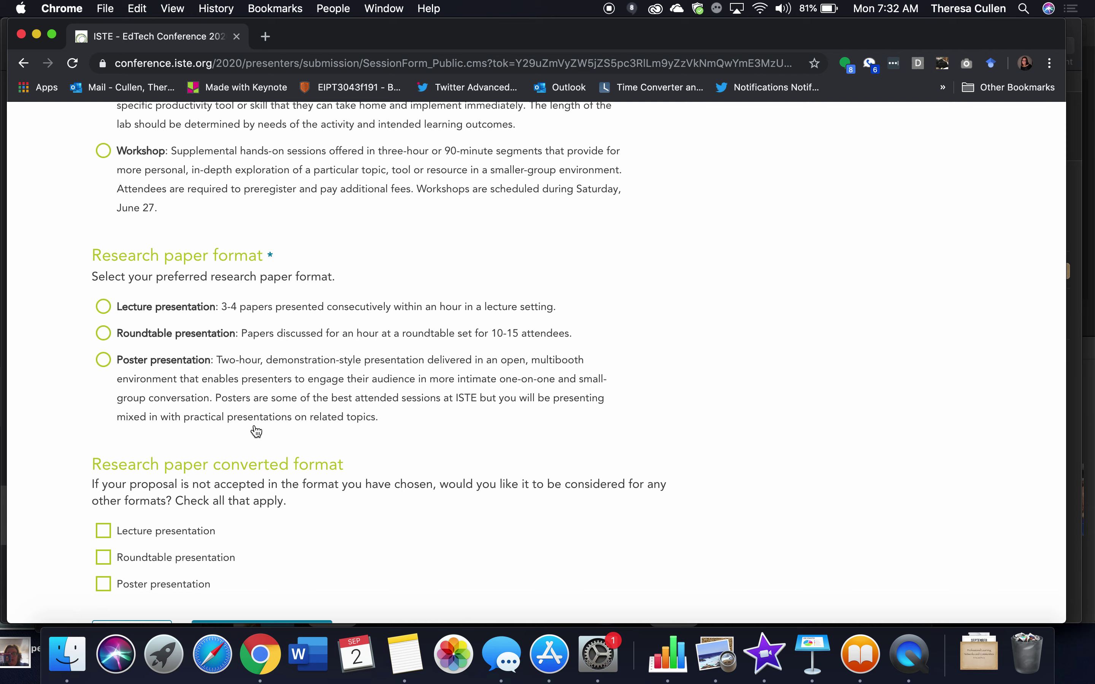
{"action": "scroll", "coordinate": [256, 431], "scroll_direction": "down", "scroll_amount": 3}
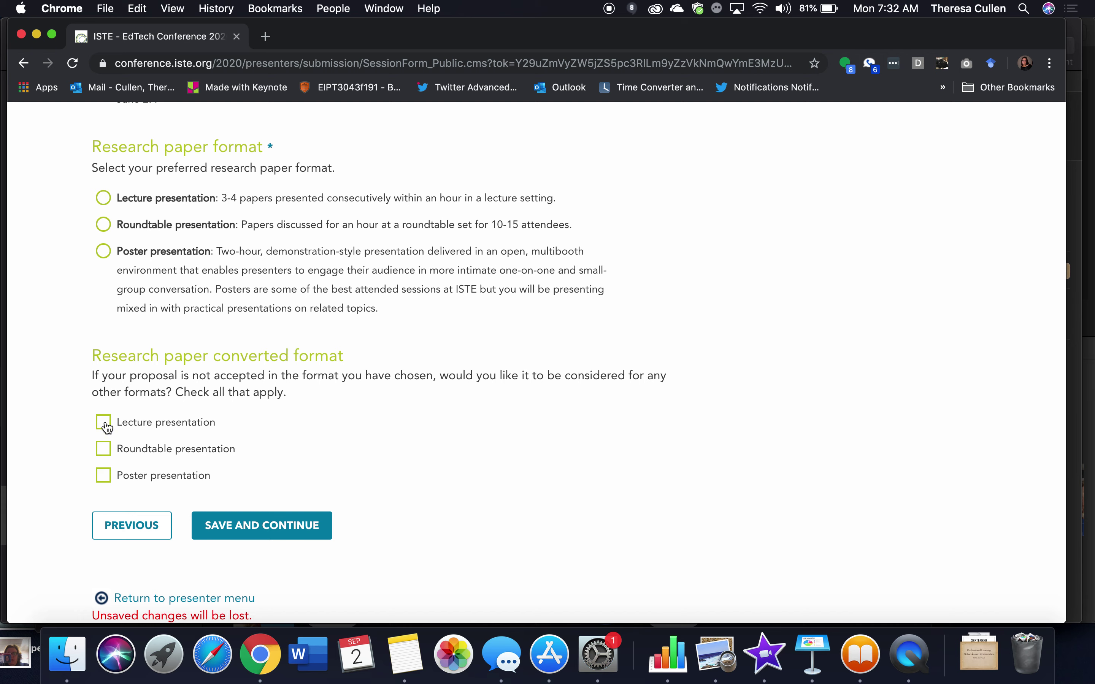
{"action": "left_click", "coordinate": [107, 427]}
{"action": "left_click", "coordinate": [107, 450]}
{"action": "left_click", "coordinate": [105, 476]}
{"action": "left_click", "coordinate": [257, 527]}
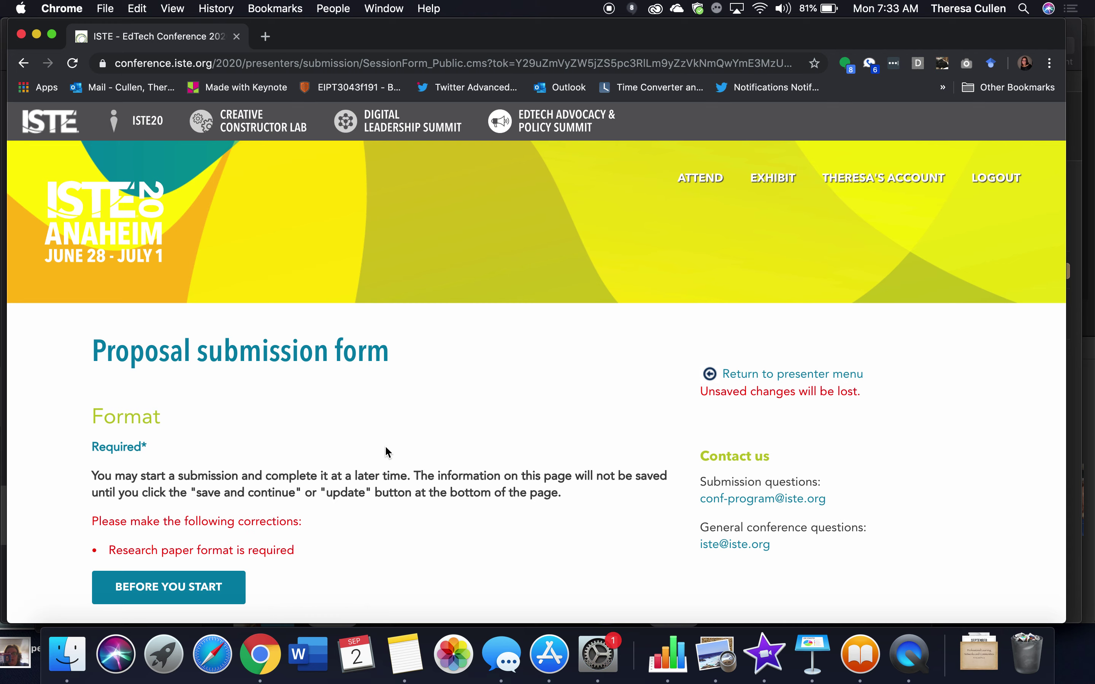
Step: Set the preferred research paper format to Roundtable presentation, then save and continue to the following form page
{"action": "scroll", "coordinate": [387, 451], "scroll_direction": "down", "scroll_amount": 4}
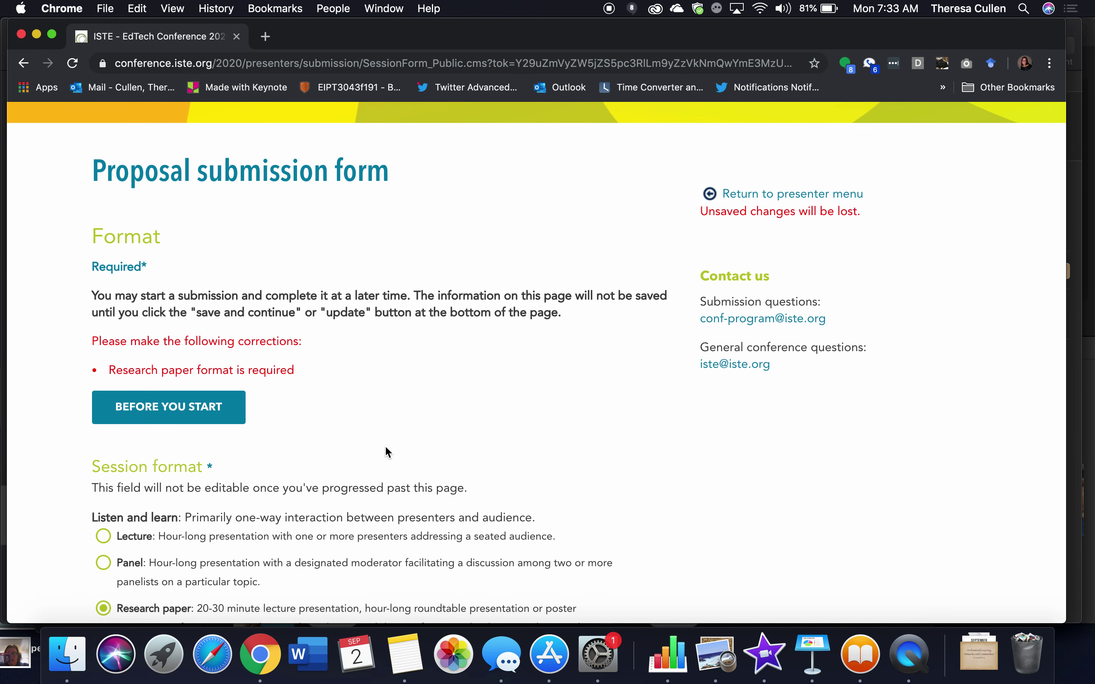
{"action": "scroll", "coordinate": [386, 448], "scroll_direction": "down", "scroll_amount": 4}
{"action": "scroll", "coordinate": [386, 448], "scroll_direction": "up", "scroll_amount": 3}
{"action": "scroll", "coordinate": [386, 447], "scroll_direction": "down", "scroll_amount": 15}
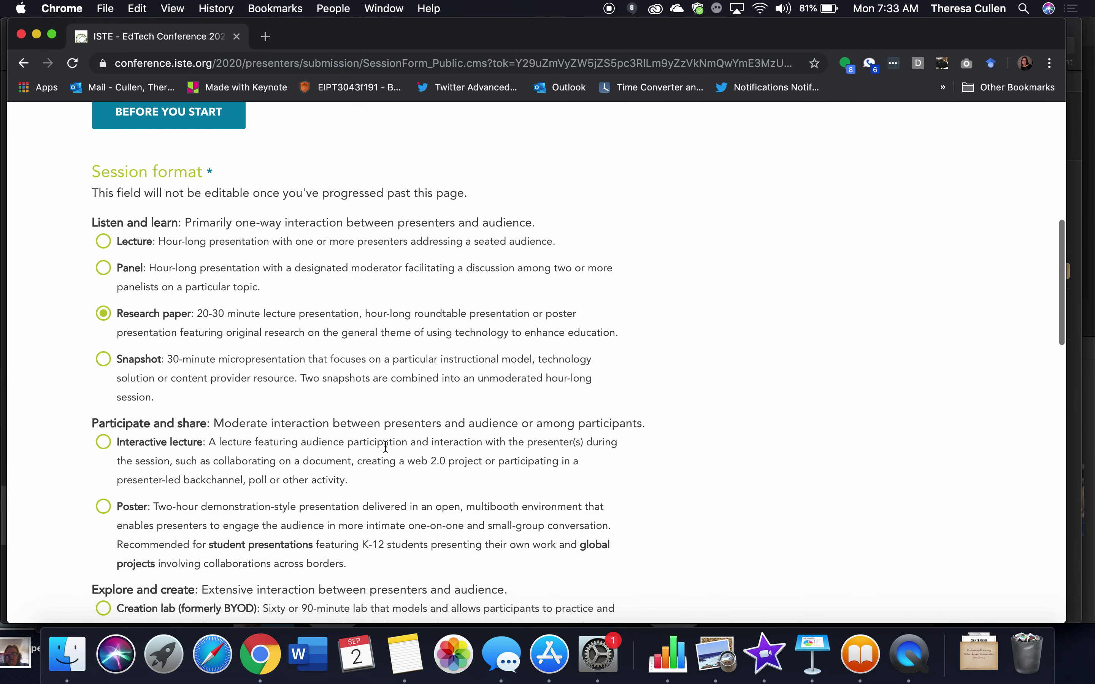
{"action": "scroll", "coordinate": [387, 453], "scroll_direction": "down", "scroll_amount": 1}
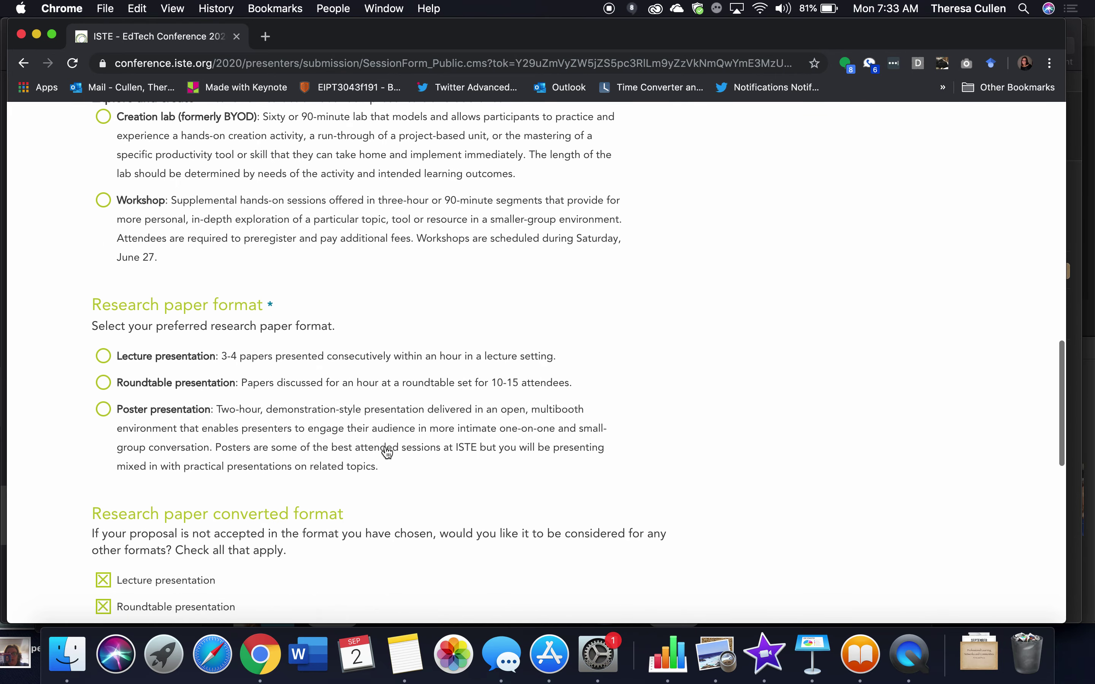
{"action": "left_click", "coordinate": [103, 385]}
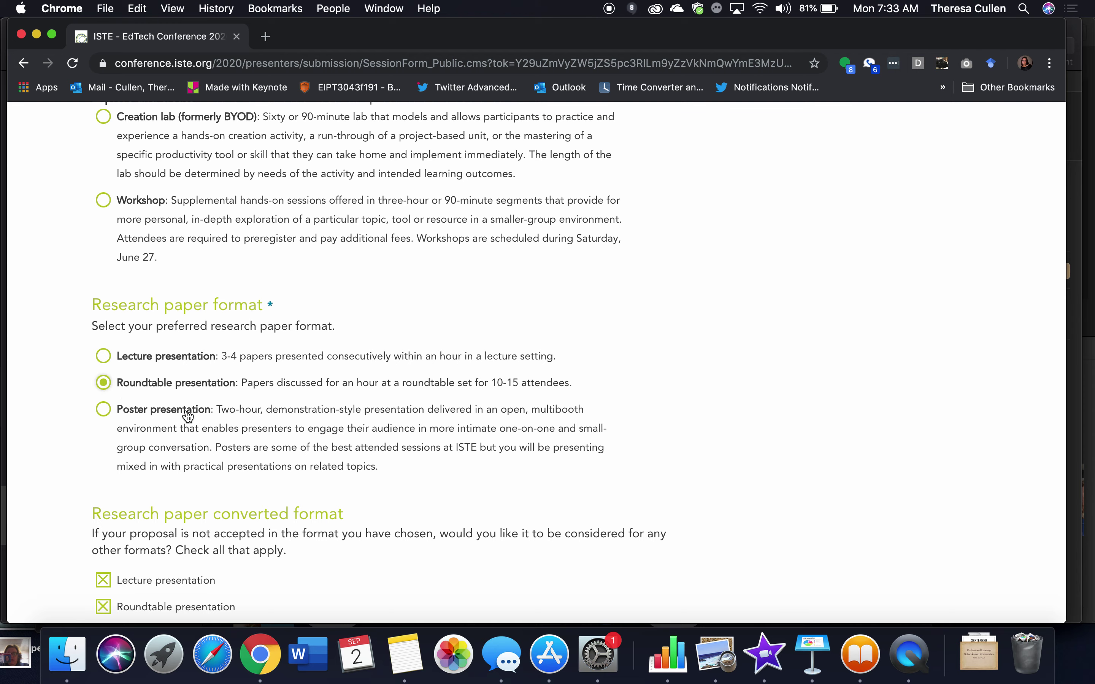
{"action": "scroll", "coordinate": [246, 418], "scroll_direction": "down", "scroll_amount": 12}
{"action": "scroll", "coordinate": [246, 418], "scroll_direction": "up", "scroll_amount": 5}
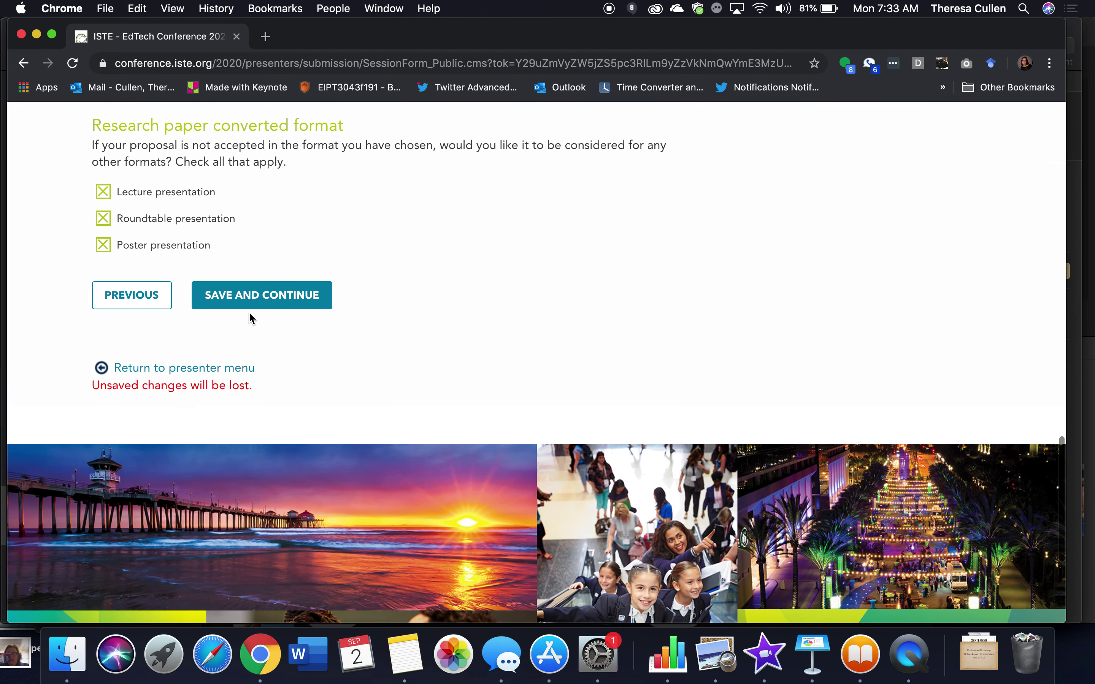
{"action": "left_click", "coordinate": [252, 296]}
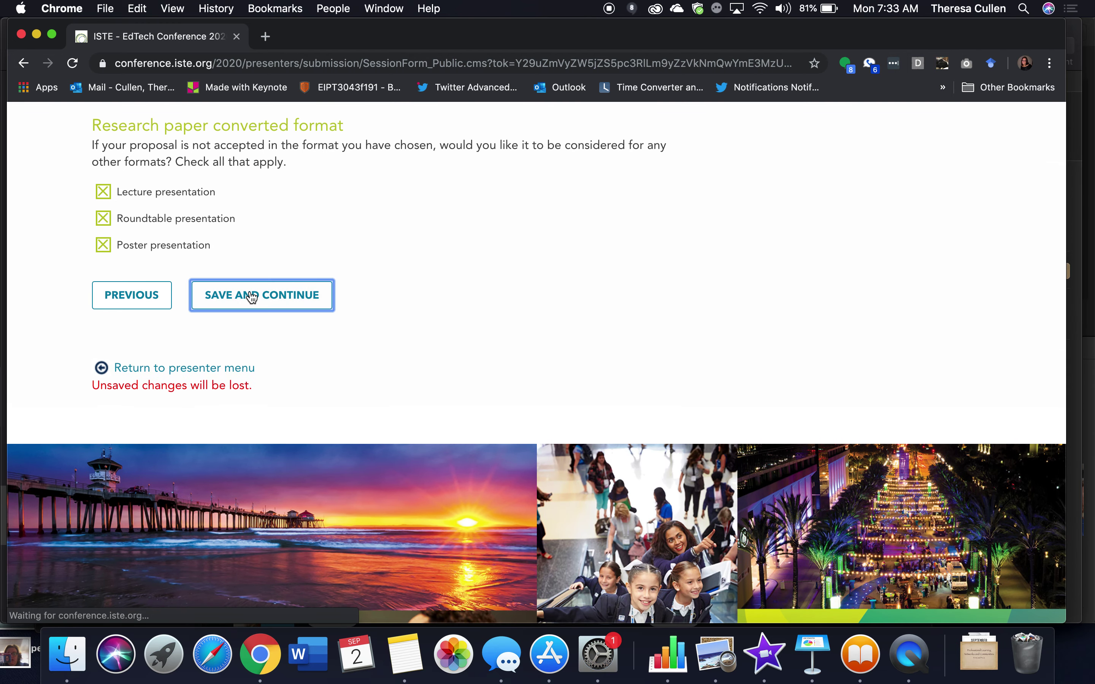
Step: Set the session topic to Curriculum planning & evaluation and the secondary topic to Computer science & computational thinking
{"action": "scroll", "coordinate": [360, 506], "scroll_direction": "down", "scroll_amount": 4}
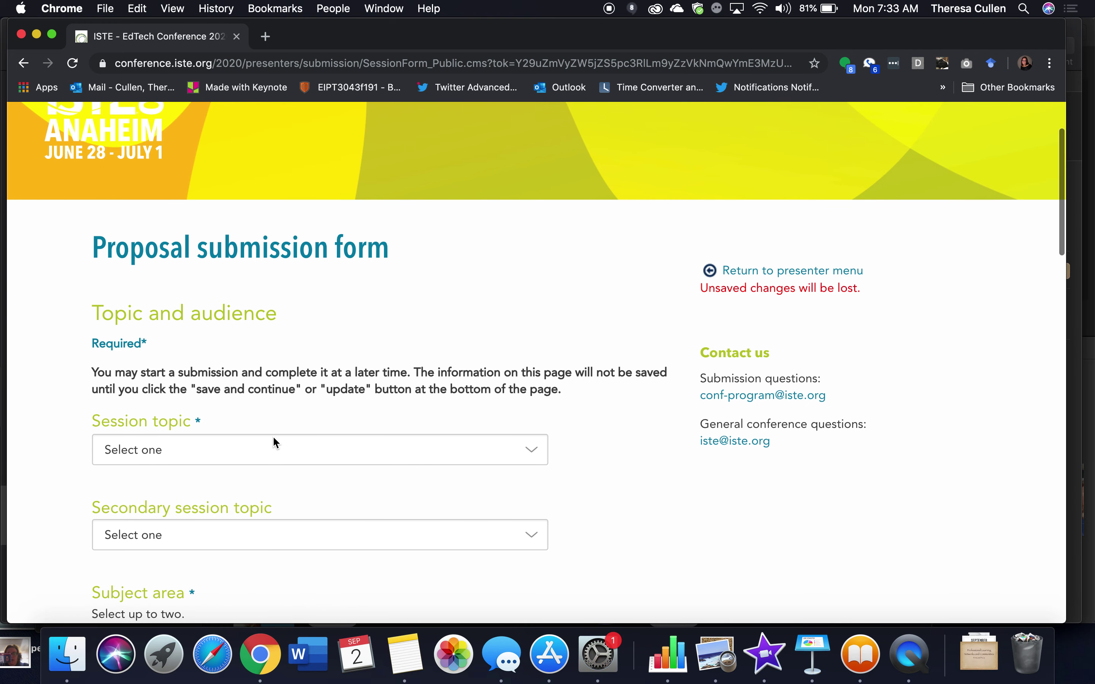
{"action": "left_click", "coordinate": [192, 449]}
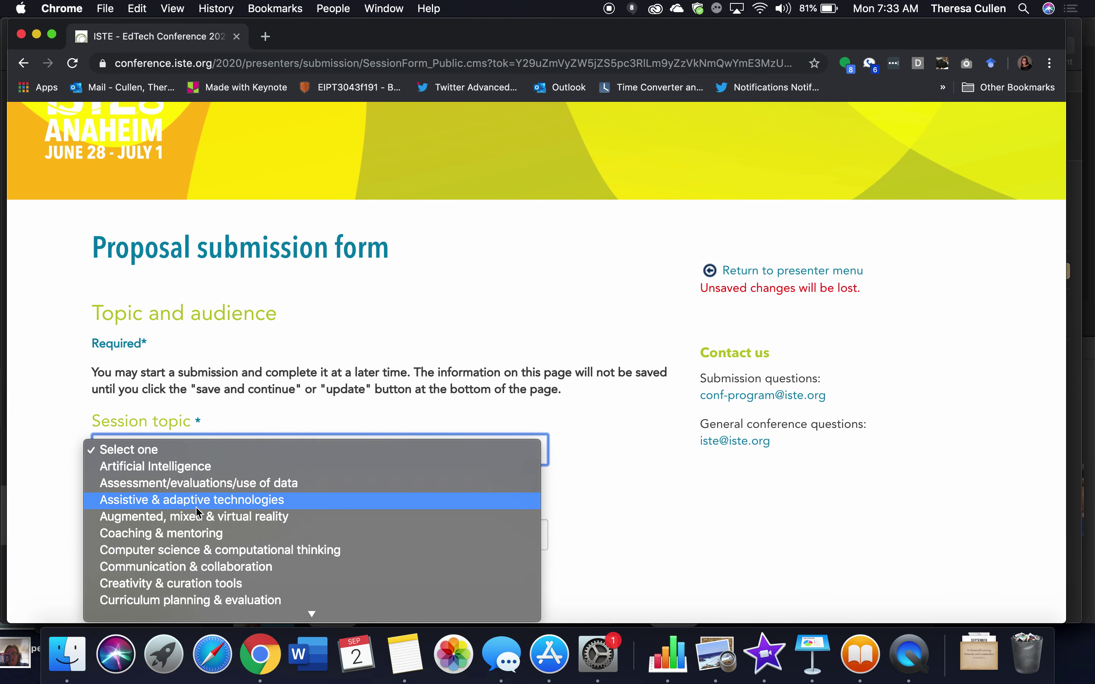
{"action": "scroll", "coordinate": [195, 507], "scroll_direction": "down", "scroll_amount": 4}
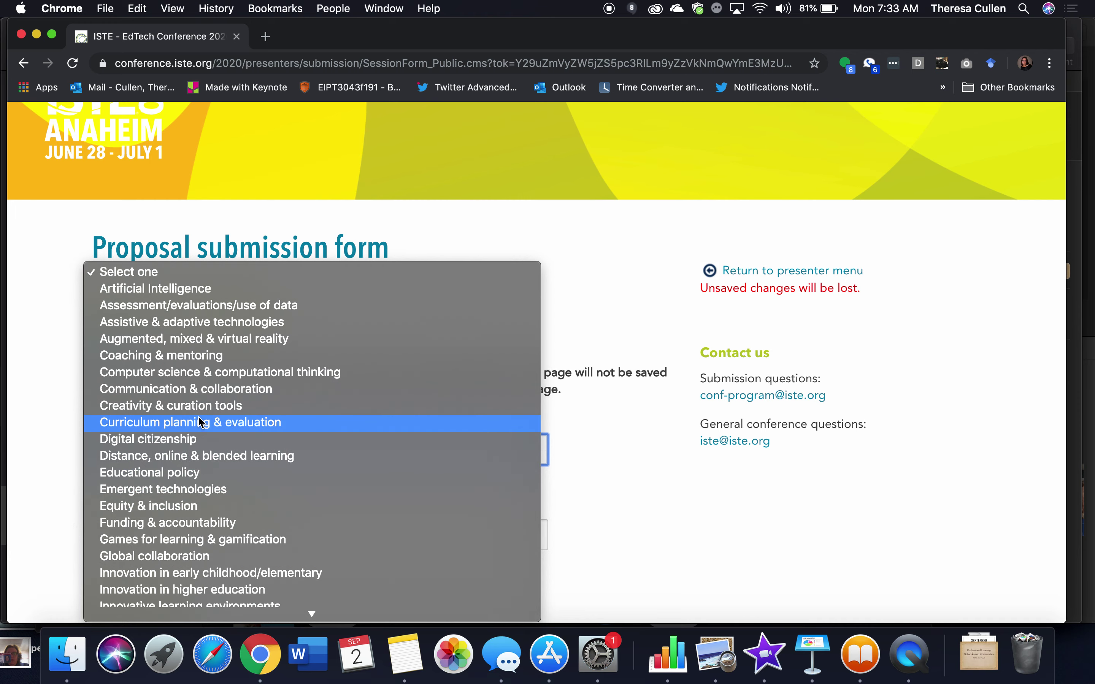
{"action": "left_click", "coordinate": [197, 423]}
{"action": "scroll", "coordinate": [196, 421], "scroll_direction": "down", "scroll_amount": 5}
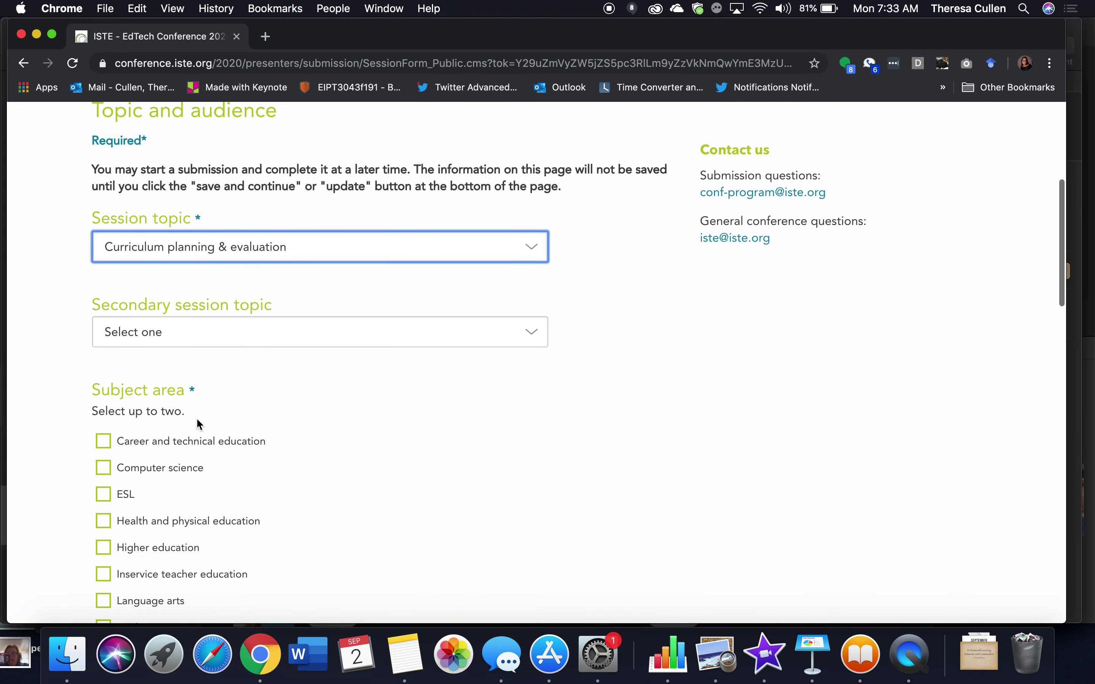
{"action": "left_click", "coordinate": [188, 332]}
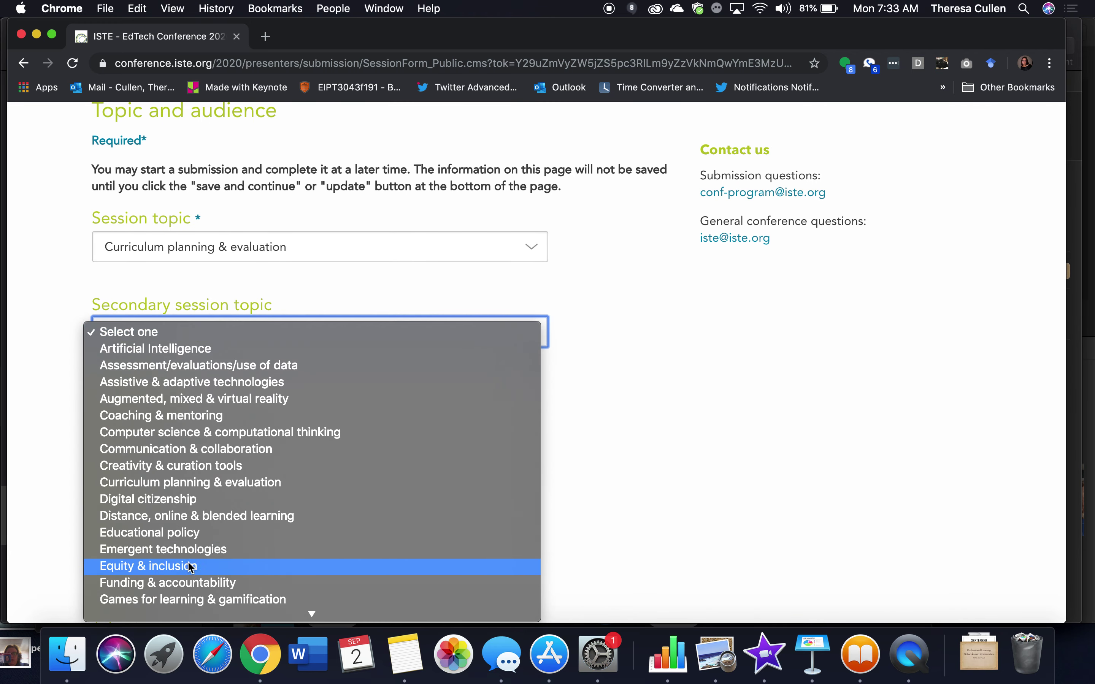
{"action": "left_click", "coordinate": [198, 426]}
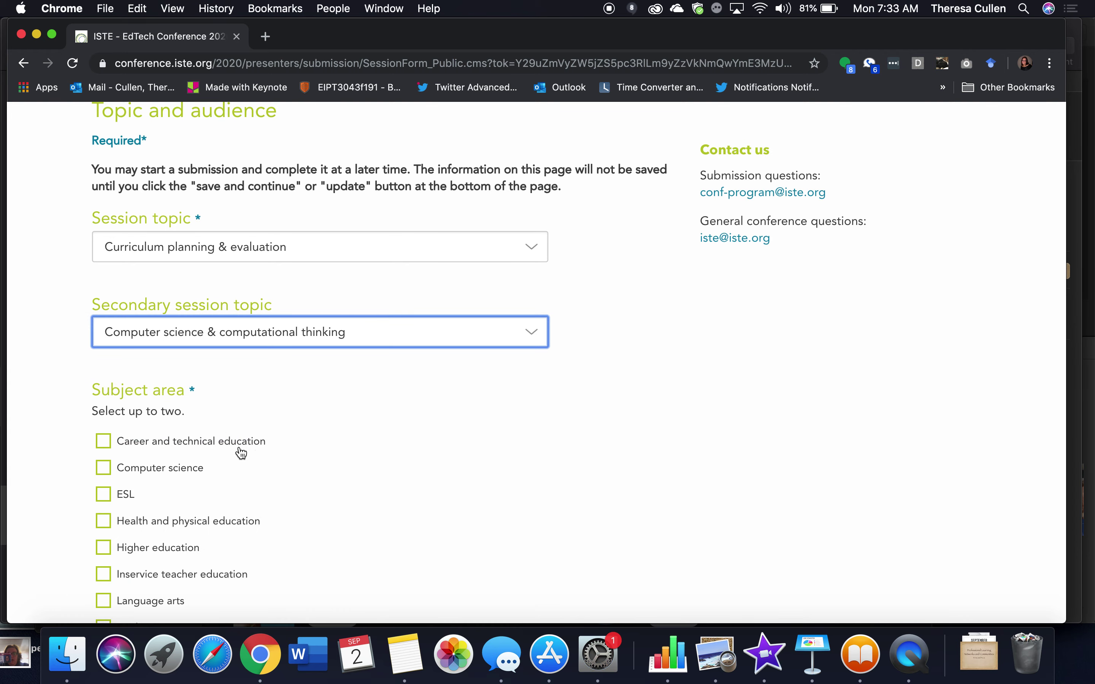
Step: Select Computer science and Higher education as the proposal's subject areas
{"action": "scroll", "coordinate": [279, 451], "scroll_direction": "down", "scroll_amount": 3}
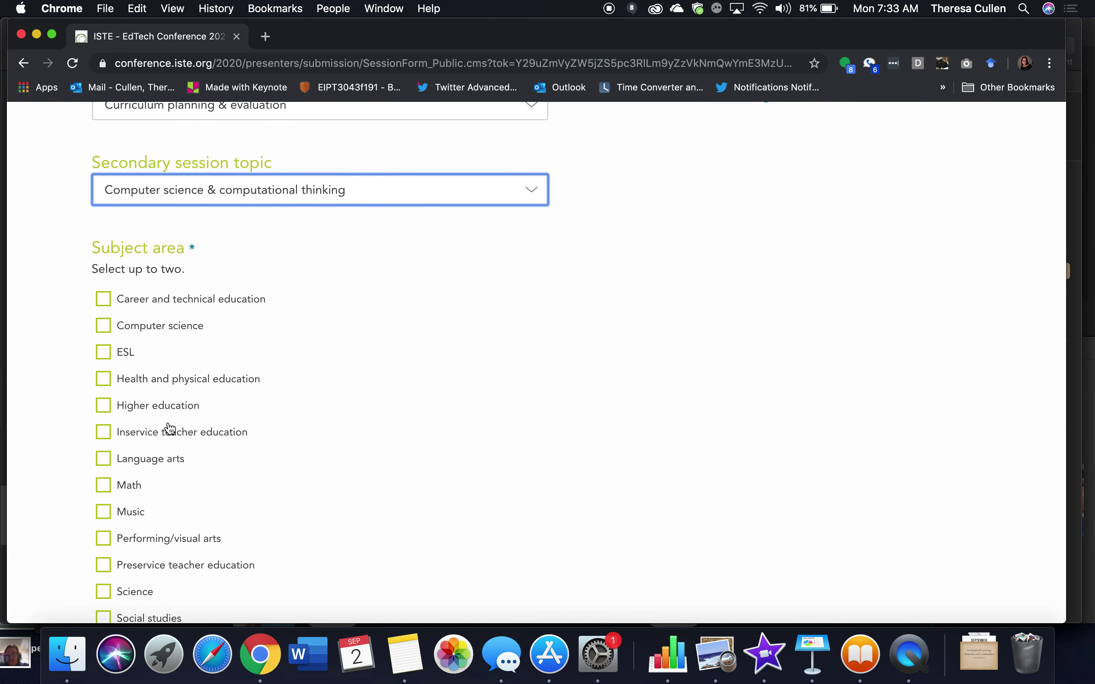
{"action": "left_click", "coordinate": [104, 325]}
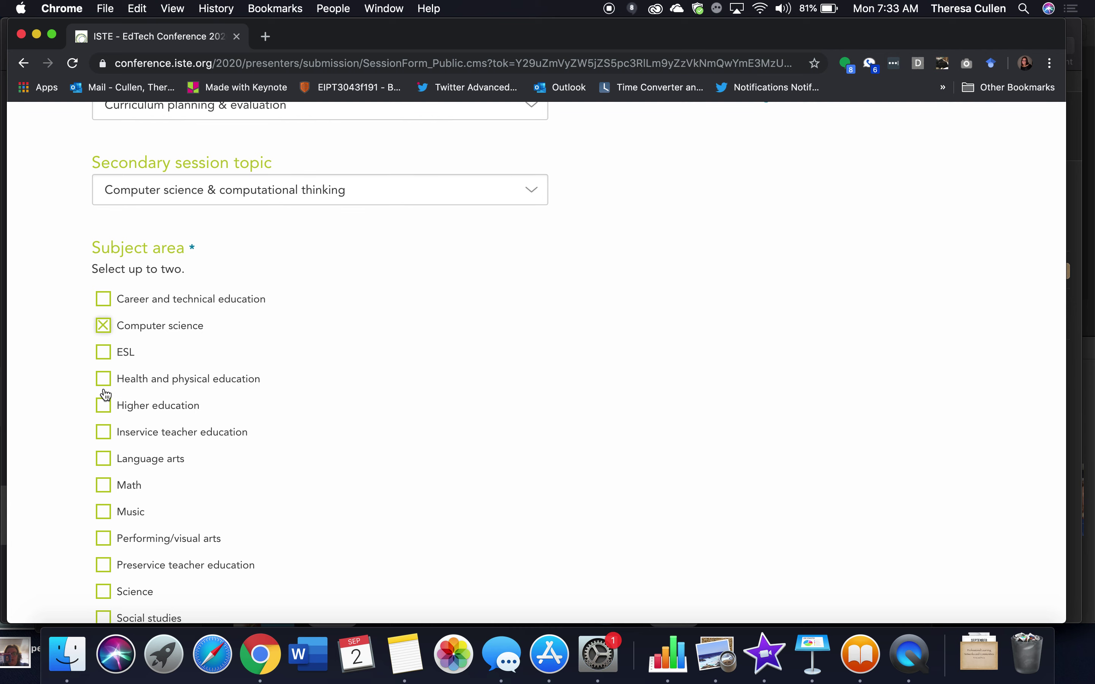
{"action": "left_click", "coordinate": [104, 407]}
{"action": "scroll", "coordinate": [227, 444], "scroll_direction": "down", "scroll_amount": 10}
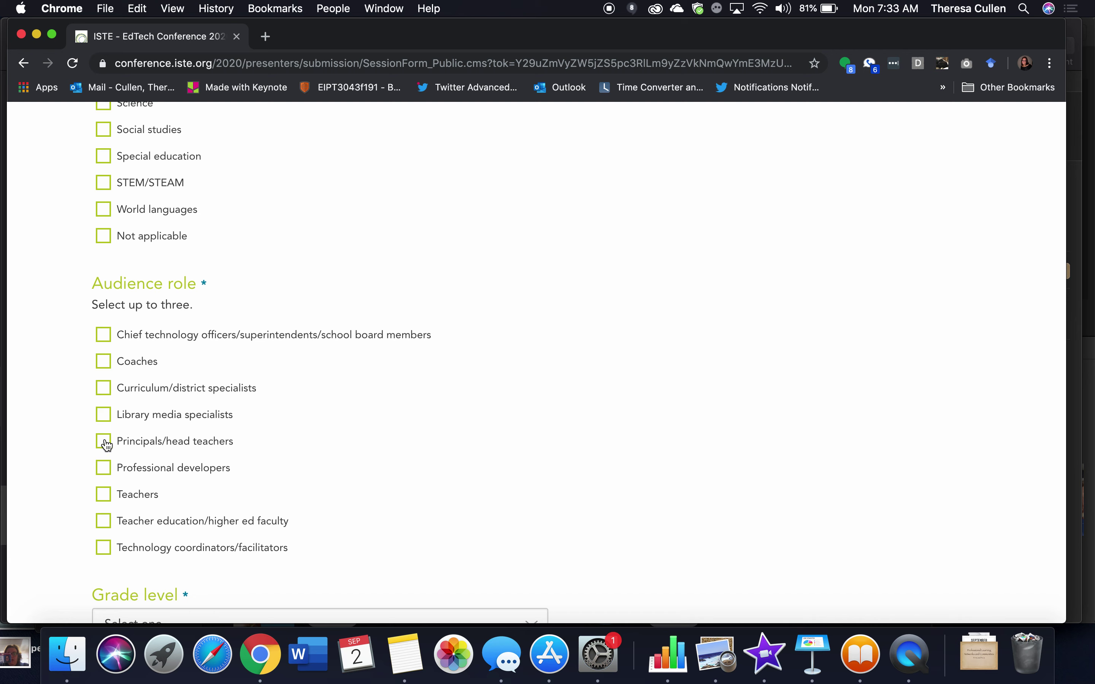
Step: Mark Principals/head teachers, Professional developers and Teacher education/higher ed faculty as the proposal's audience roles
{"action": "left_click", "coordinate": [107, 446]}
{"action": "left_click", "coordinate": [104, 469]}
{"action": "left_click", "coordinate": [103, 521]}
Step: Set the grade level to Community college/university, then save and continue to the general information page
{"action": "scroll", "coordinate": [414, 535], "scroll_direction": "down", "scroll_amount": 5}
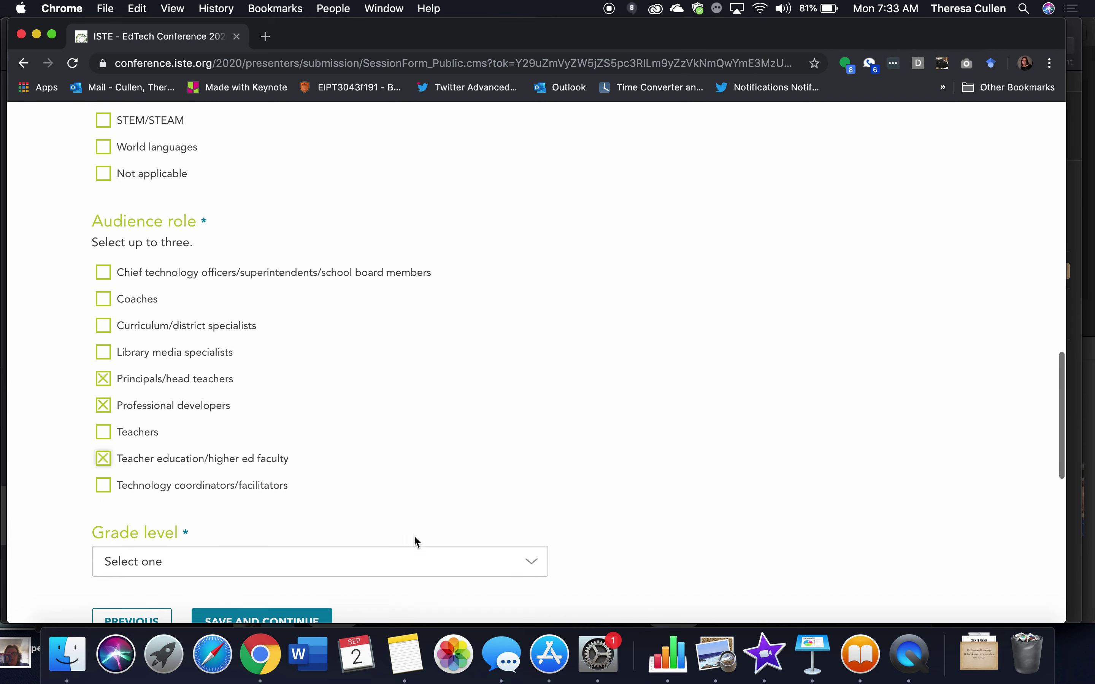
{"action": "left_click", "coordinate": [164, 454]}
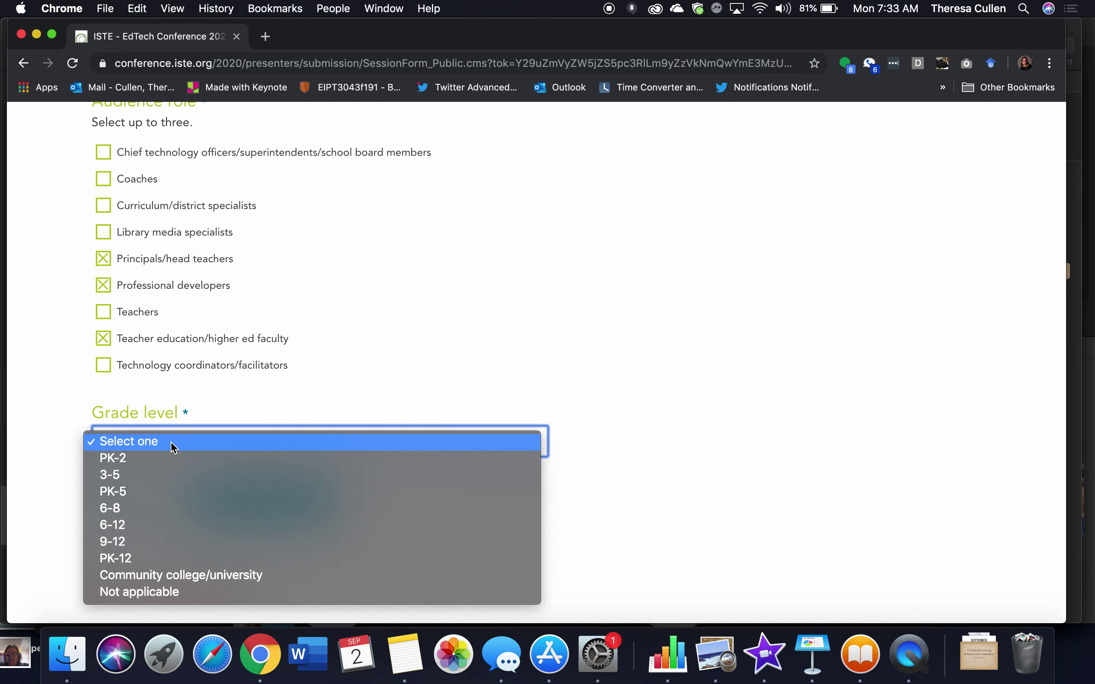
{"action": "left_click", "coordinate": [181, 575]}
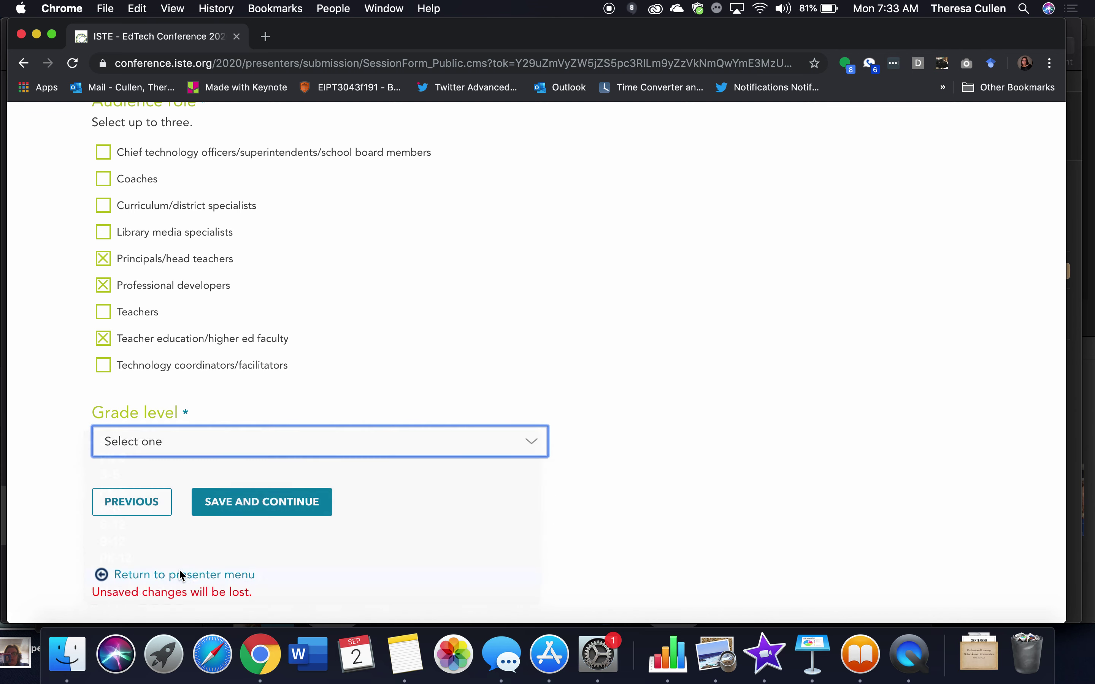
{"action": "left_click", "coordinate": [250, 513]}
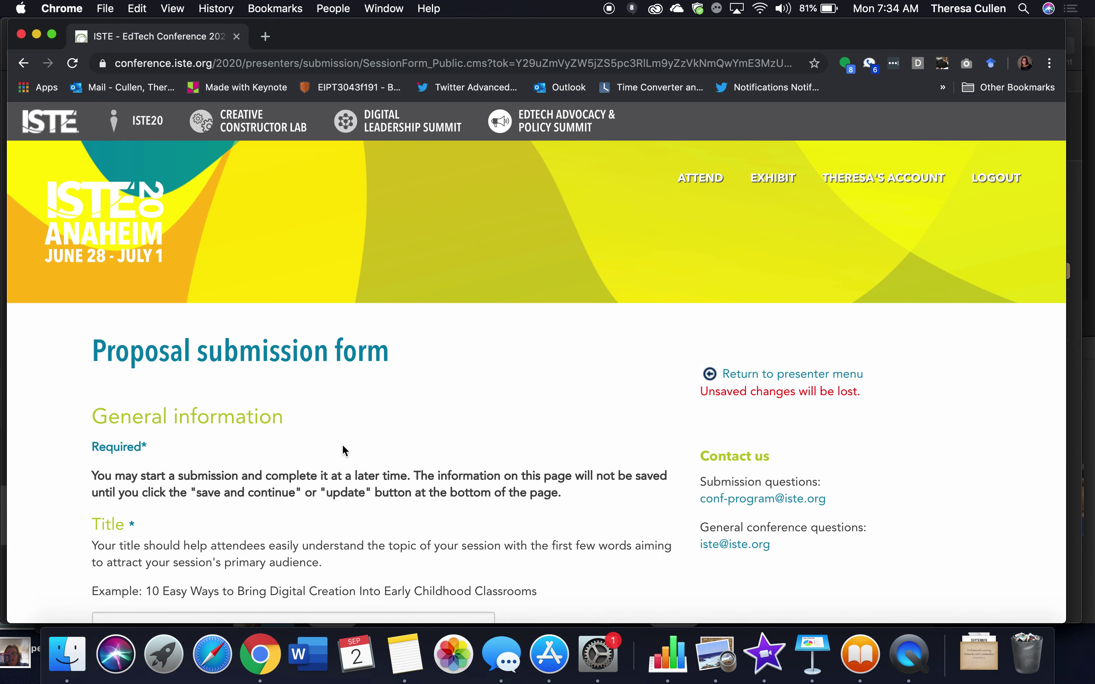
Step: Enter "Title make sure it is clear what you studying." as the proposal's title
{"action": "scroll", "coordinate": [342, 444], "scroll_direction": "down", "scroll_amount": 3}
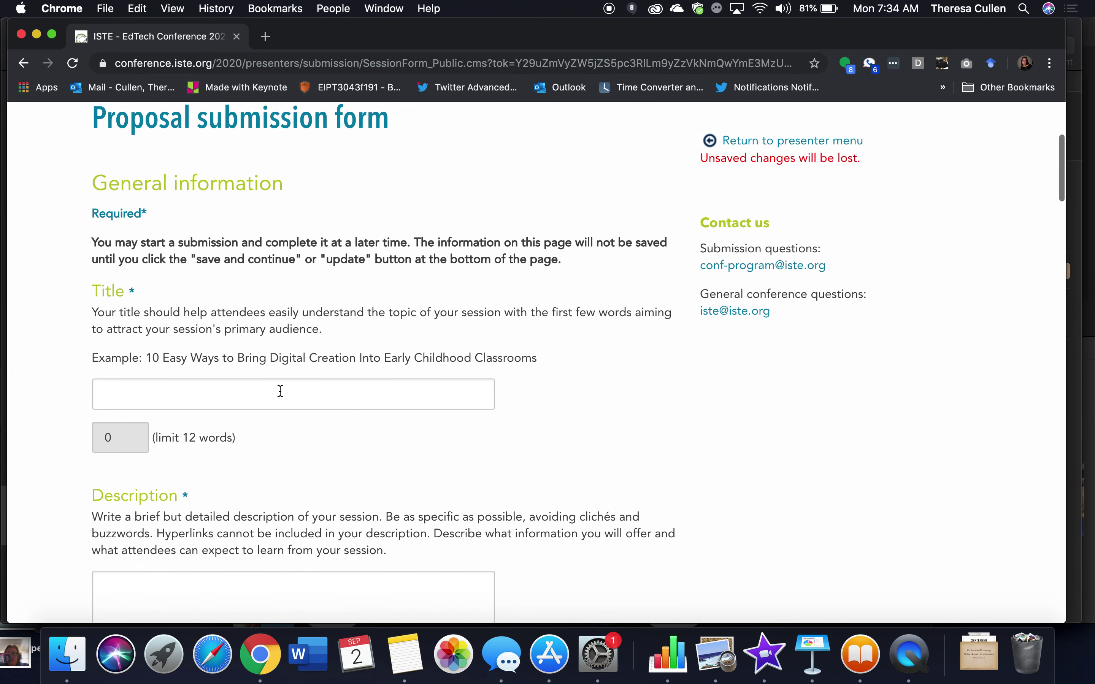
{"action": "left_click", "coordinate": [184, 393]}
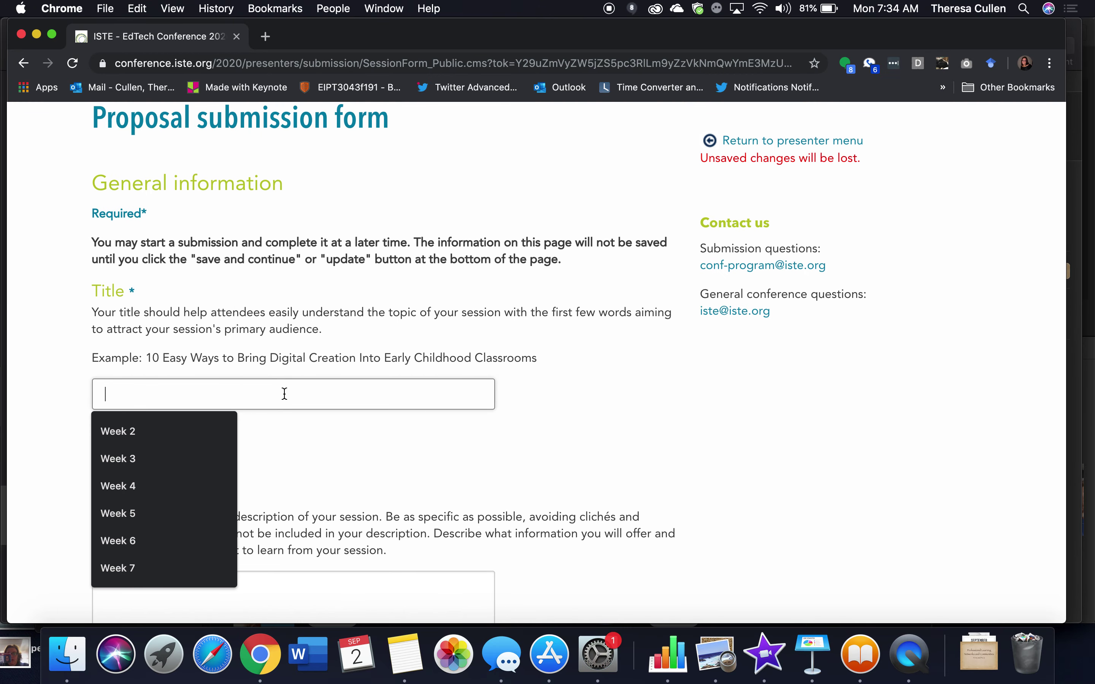
{"action": "type", "text": "Title"}
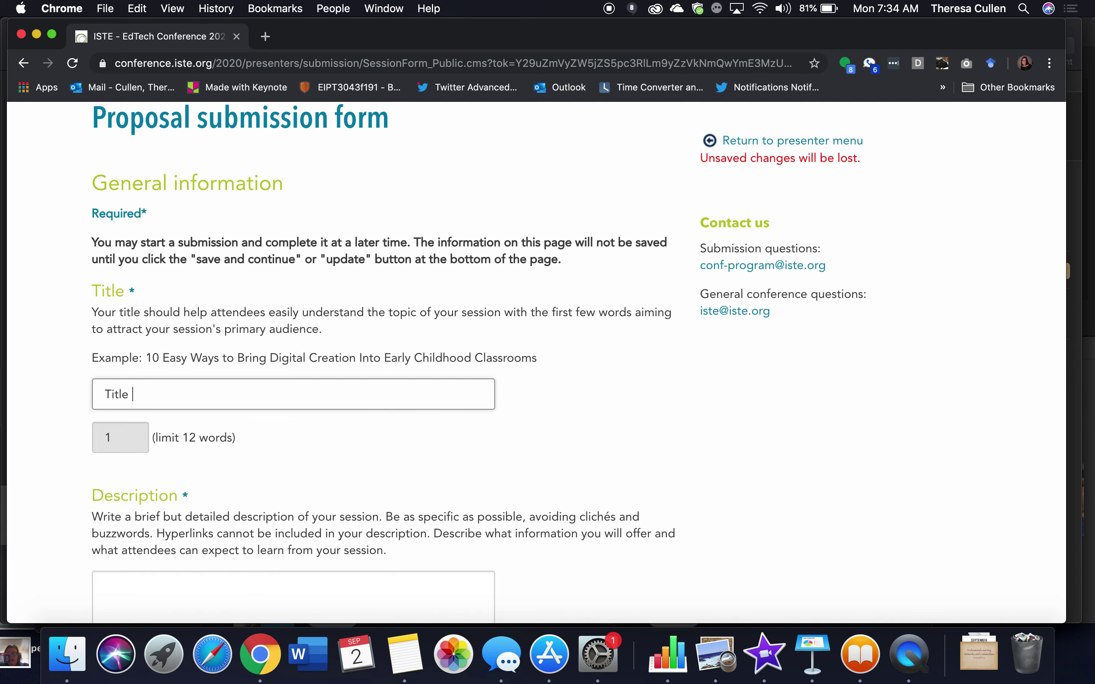
{"action": "type", "text": " make sure it is clear what you "}
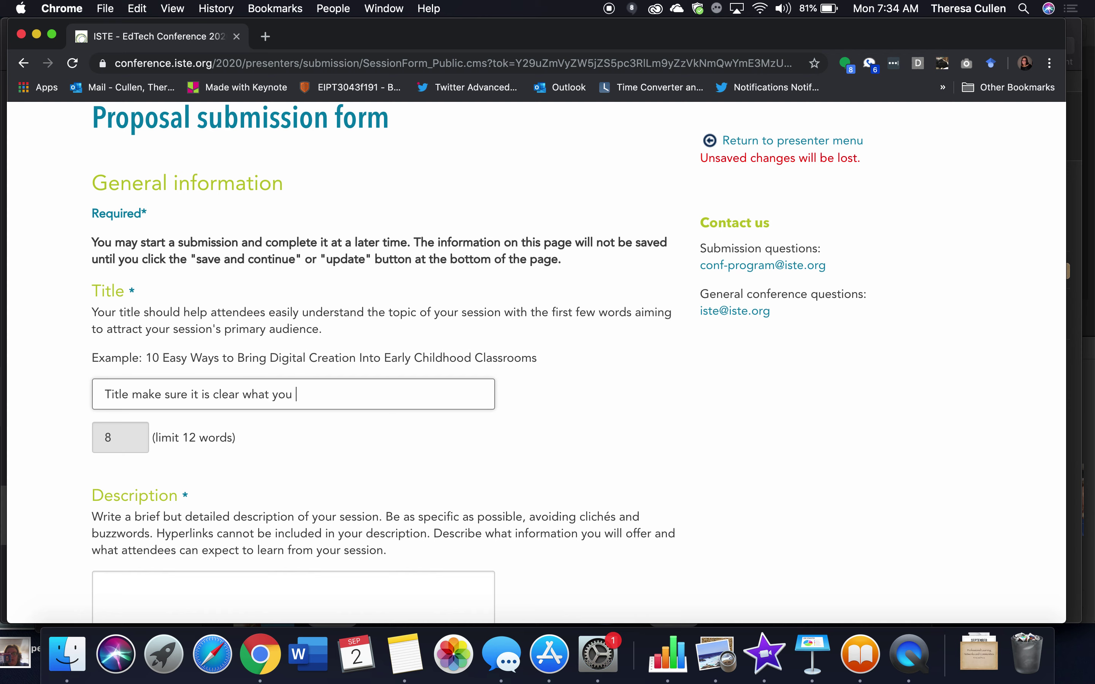
{"action": "type", "text": "studying."}
Step: Enter "details" as the session description
{"action": "scroll", "coordinate": [317, 506], "scroll_direction": "down", "scroll_amount": 3}
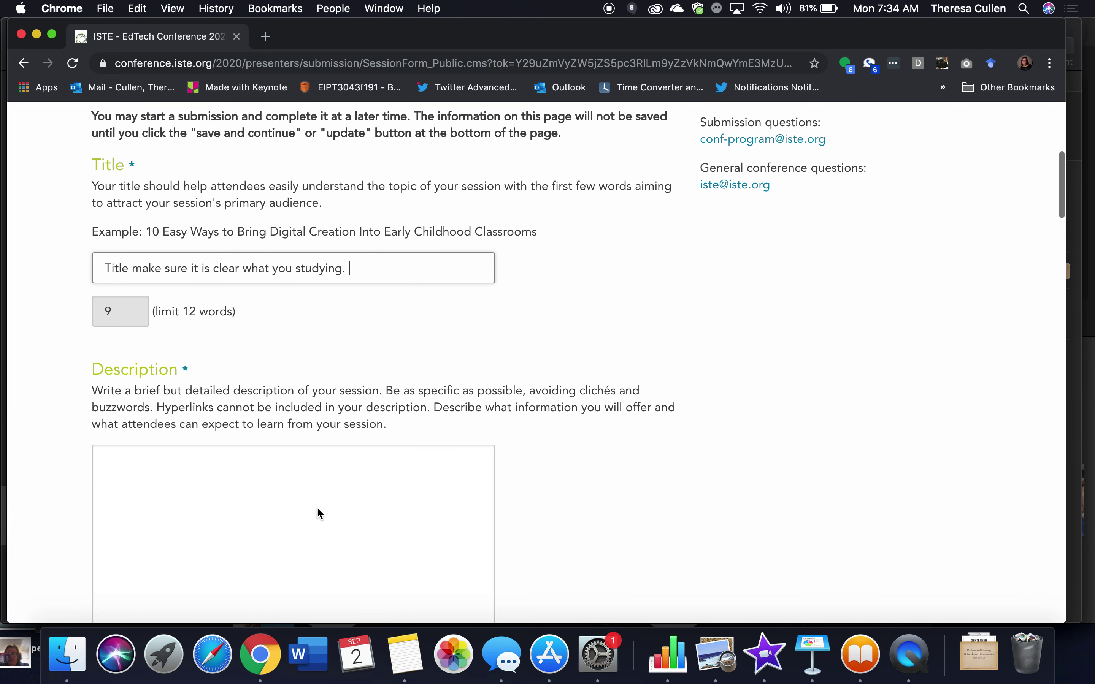
{"action": "left_click", "coordinate": [169, 456]}
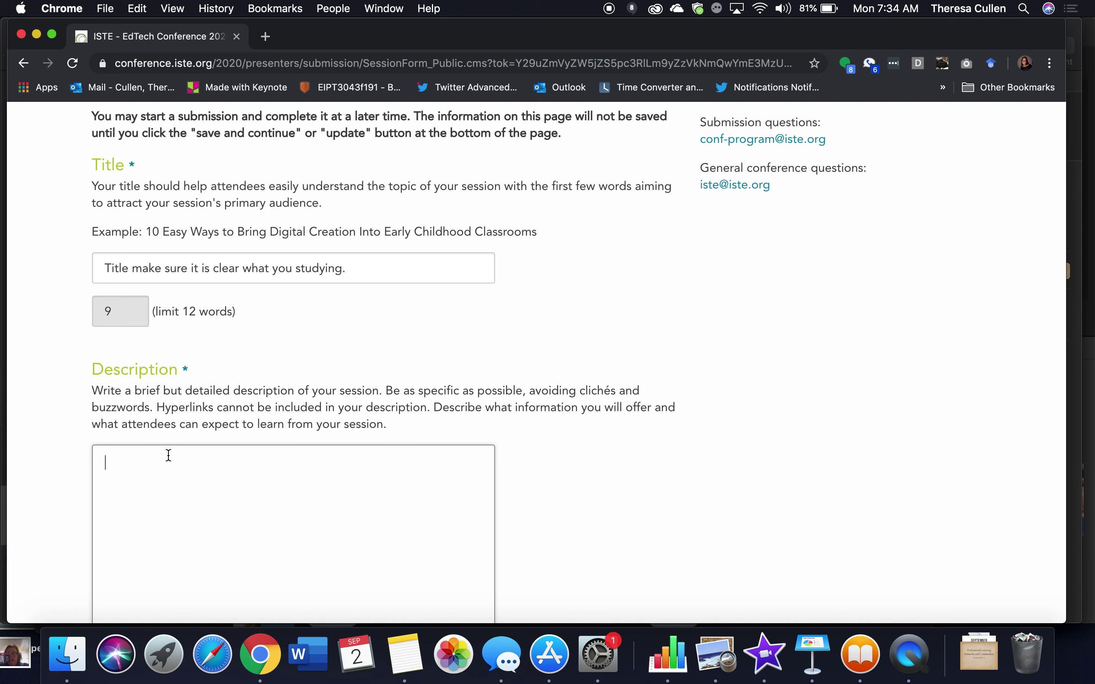
{"action": "left_click", "coordinate": [168, 454]}
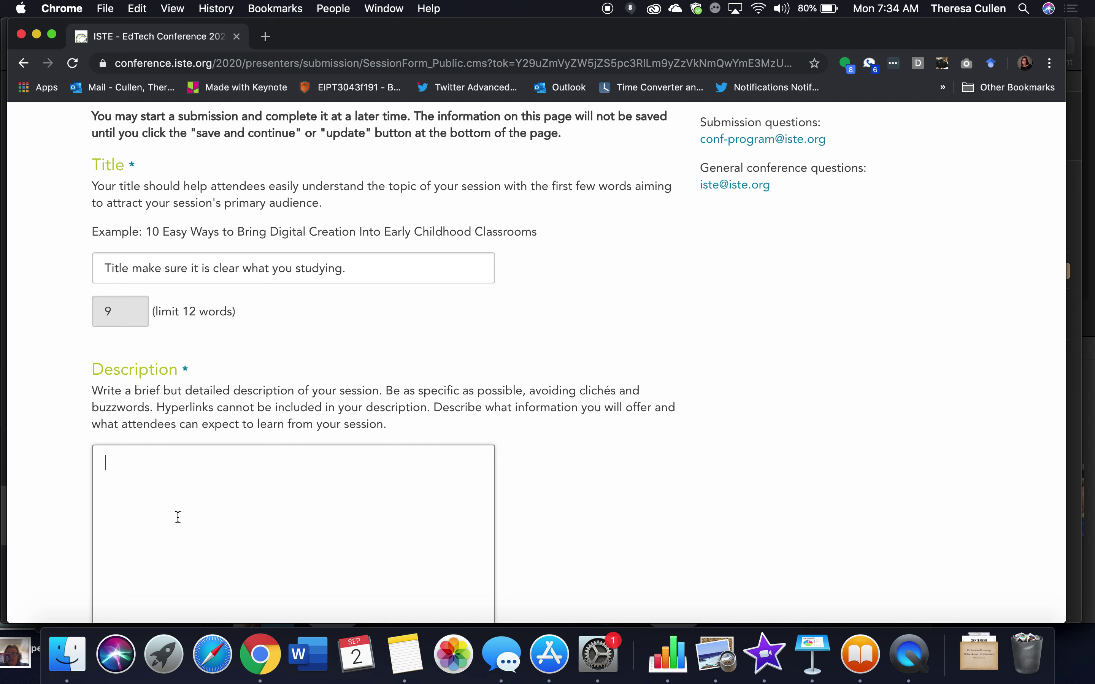
{"action": "scroll", "coordinate": [178, 517], "scroll_direction": "down", "scroll_amount": 1}
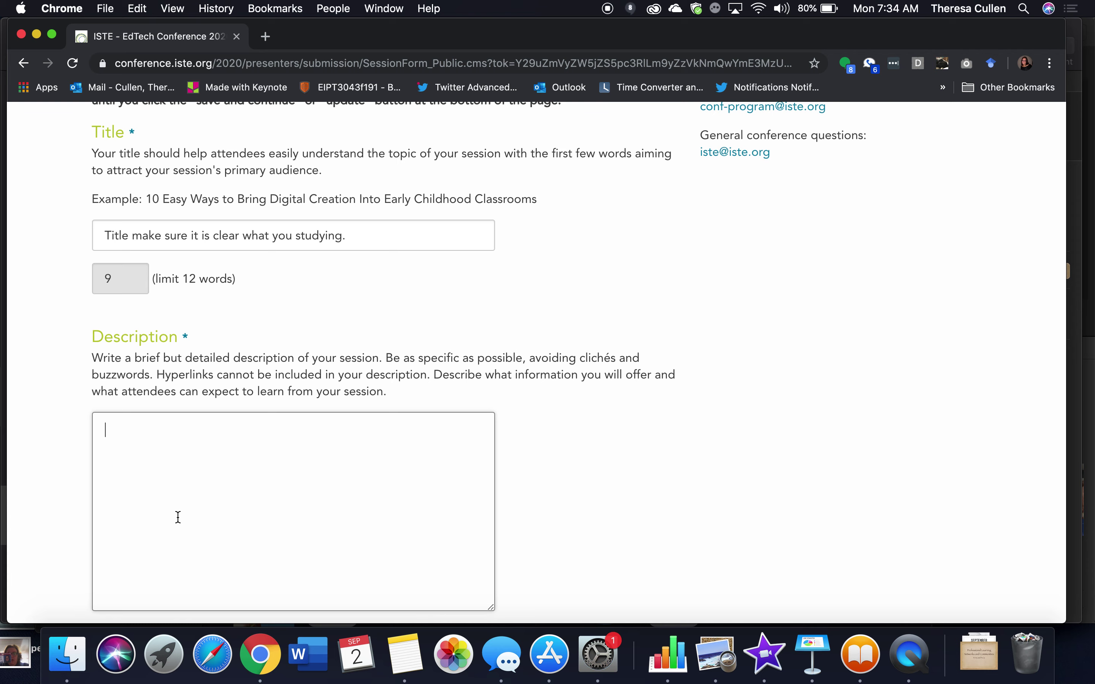
{"action": "left_click", "coordinate": [178, 517]}
{"action": "type", "text": "details"}
Step: Enter "diversity" as the answer to the diversity, equity and inclusion question
{"action": "scroll", "coordinate": [178, 517], "scroll_direction": "down", "scroll_amount": 5}
{"action": "scroll", "coordinate": [294, 362], "scroll_direction": "down", "scroll_amount": 4}
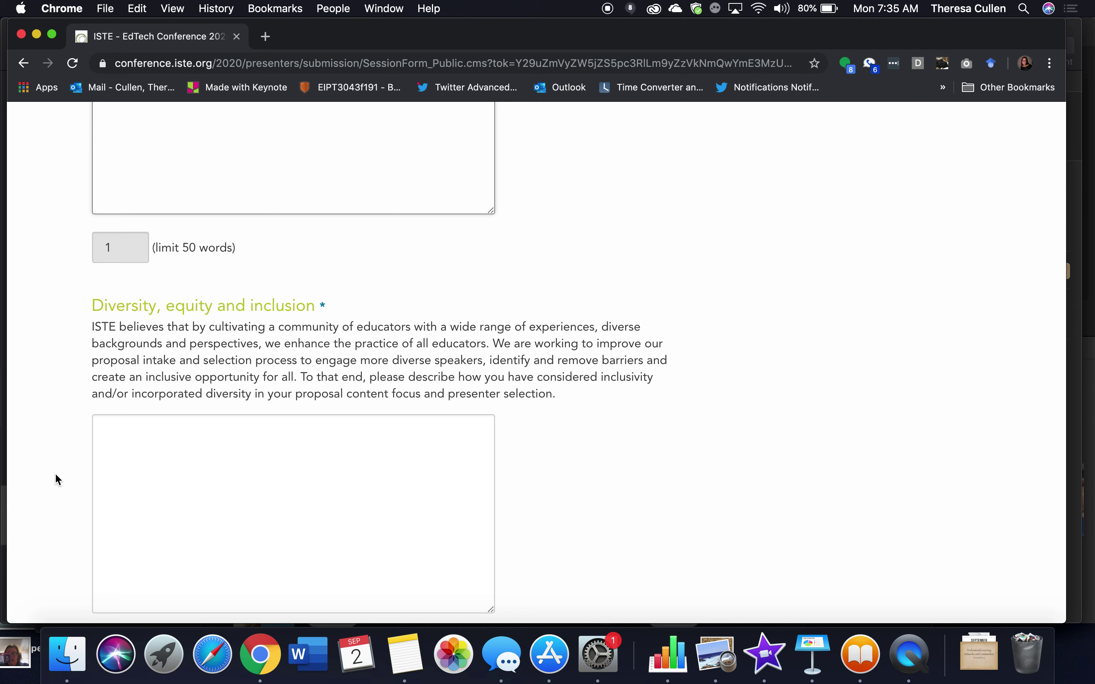
{"action": "left_click", "coordinate": [221, 471]}
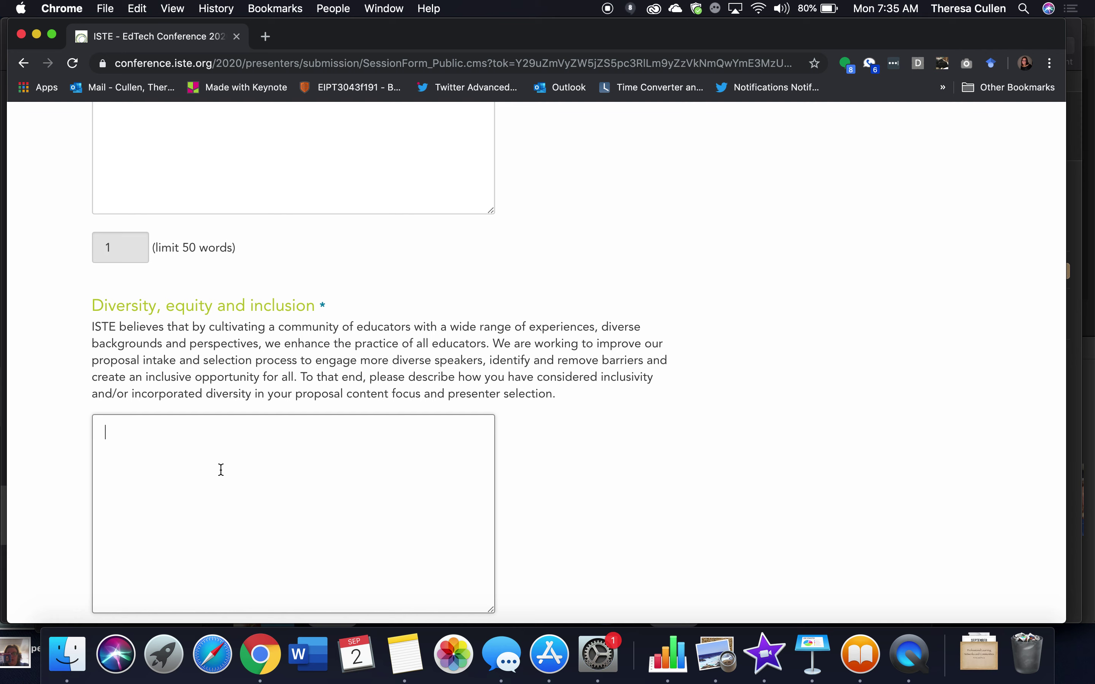
{"action": "type", "text": "diversity"}
Step: Under the ISTE Standards for Educators, select the Learner standard and its indicator 1c about staying current with research
{"action": "scroll", "coordinate": [578, 387], "scroll_direction": "down", "scroll_amount": 10}
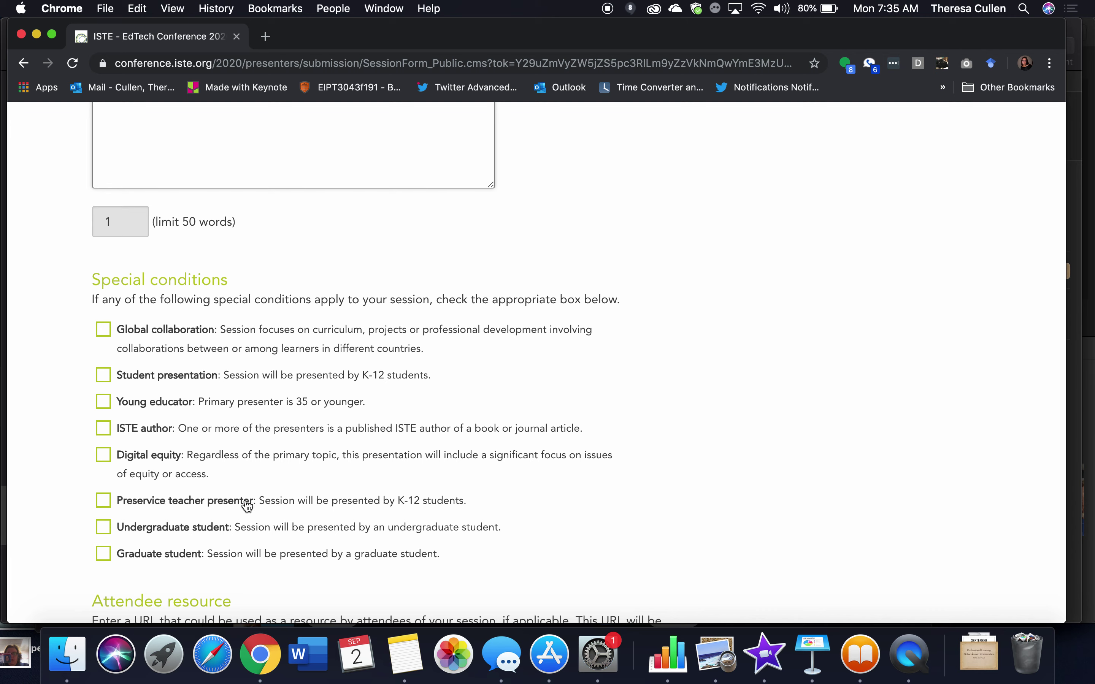
{"action": "scroll", "coordinate": [248, 514], "scroll_direction": "down", "scroll_amount": 3}
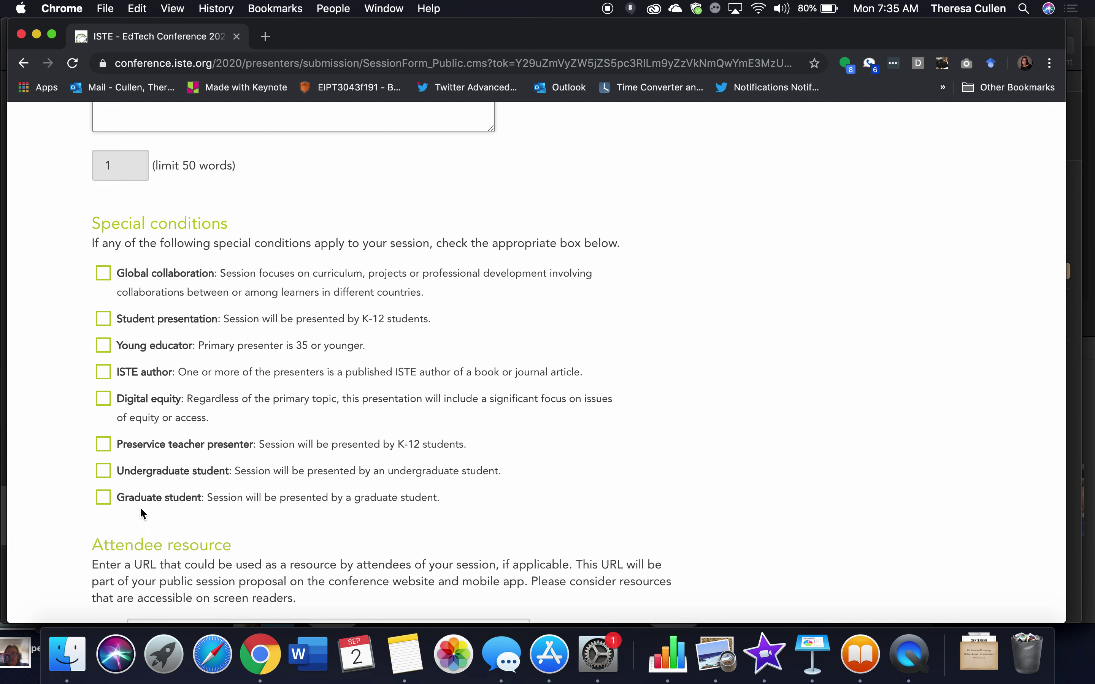
{"action": "scroll", "coordinate": [141, 510], "scroll_direction": "down", "scroll_amount": 1}
{"action": "scroll", "coordinate": [141, 510], "scroll_direction": "down", "scroll_amount": 3}
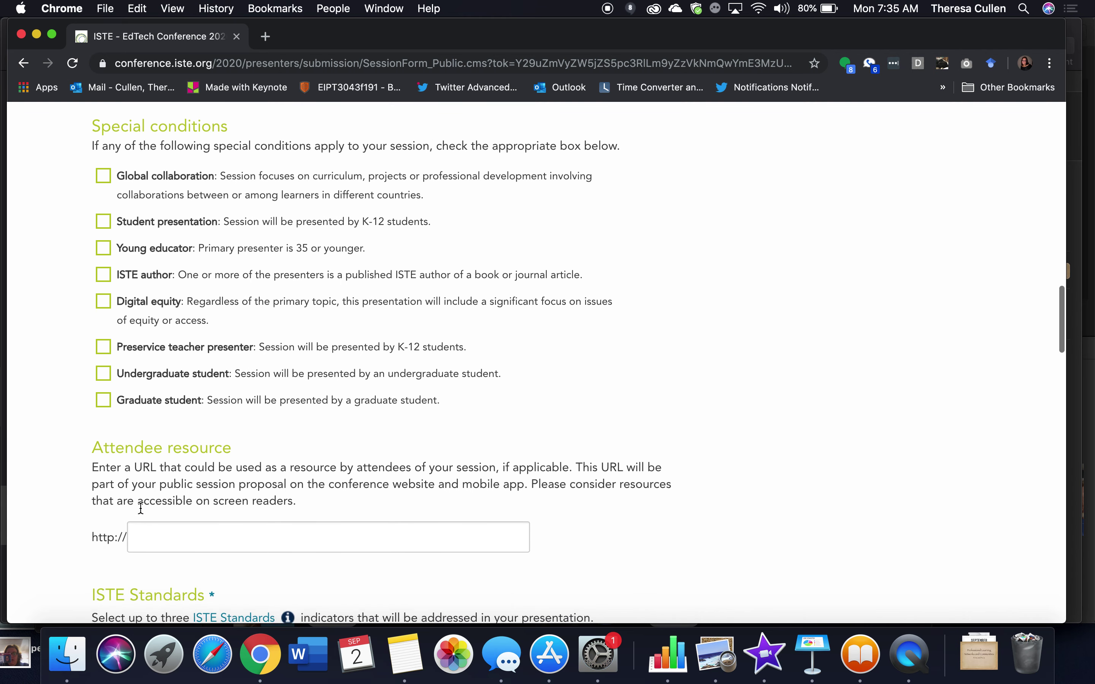
{"action": "scroll", "coordinate": [140, 509], "scroll_direction": "down", "scroll_amount": 1}
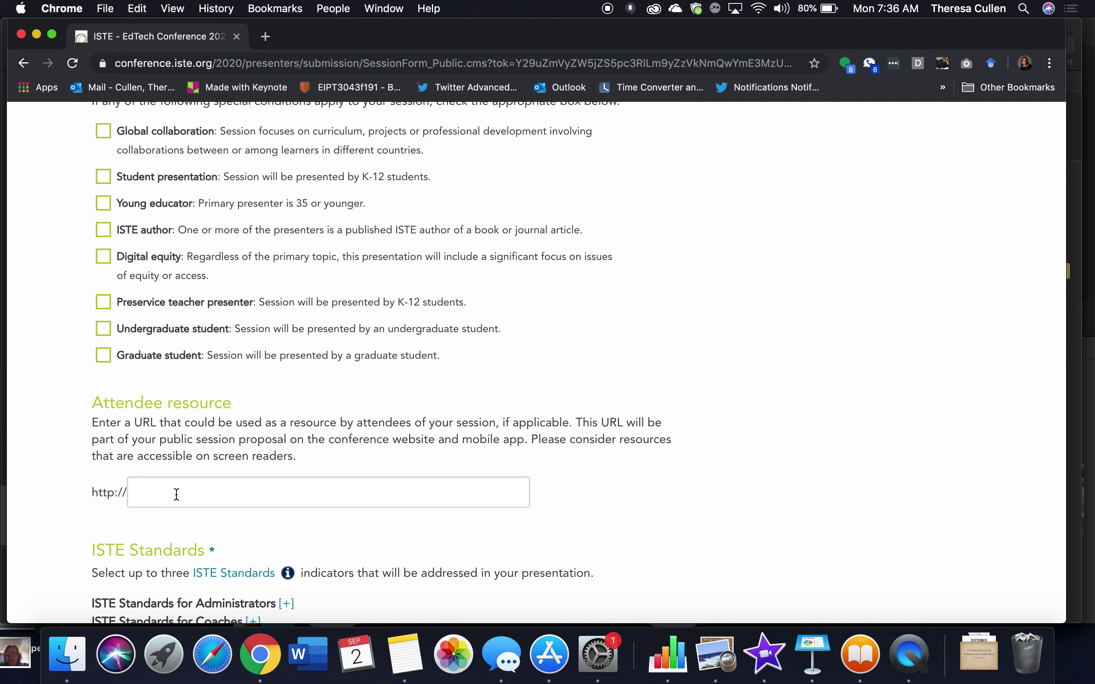
{"action": "scroll", "coordinate": [176, 495], "scroll_direction": "down", "scroll_amount": 2}
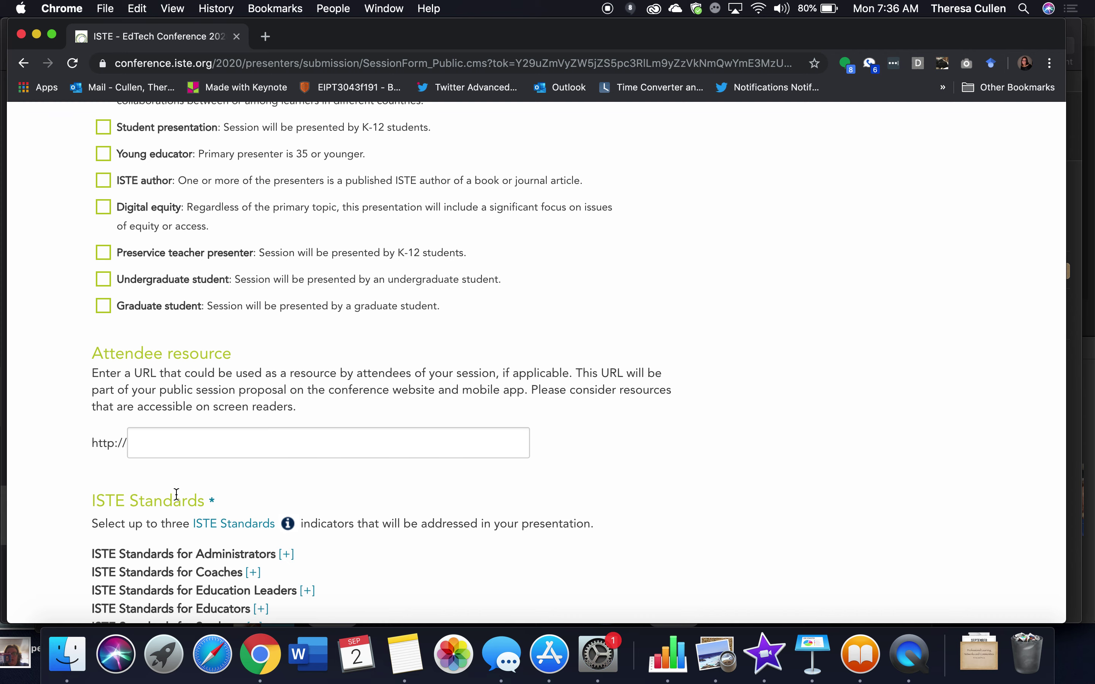
{"action": "scroll", "coordinate": [177, 494], "scroll_direction": "down", "scroll_amount": 8}
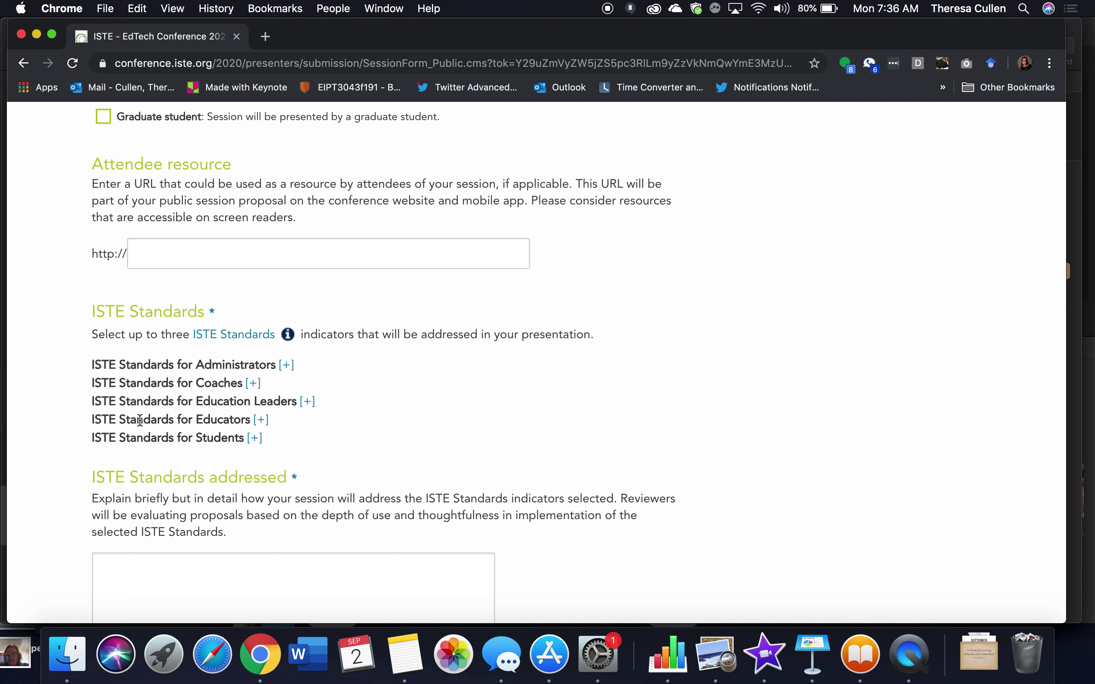
{"action": "left_click", "coordinate": [262, 420]}
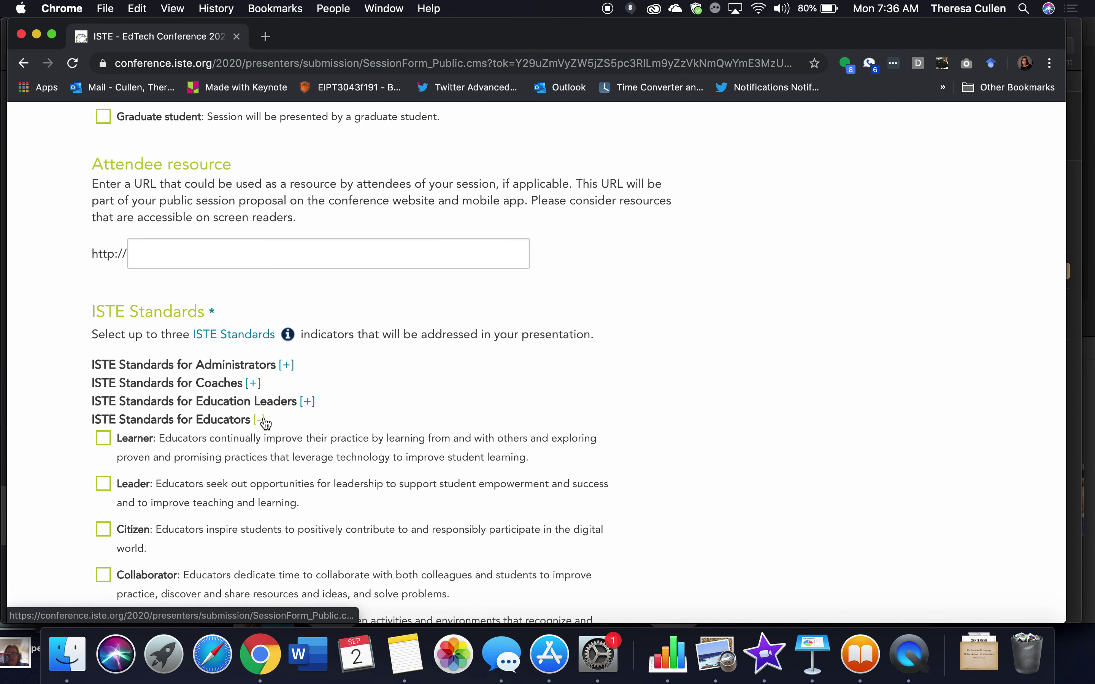
{"action": "scroll", "coordinate": [266, 424], "scroll_direction": "down", "scroll_amount": 2}
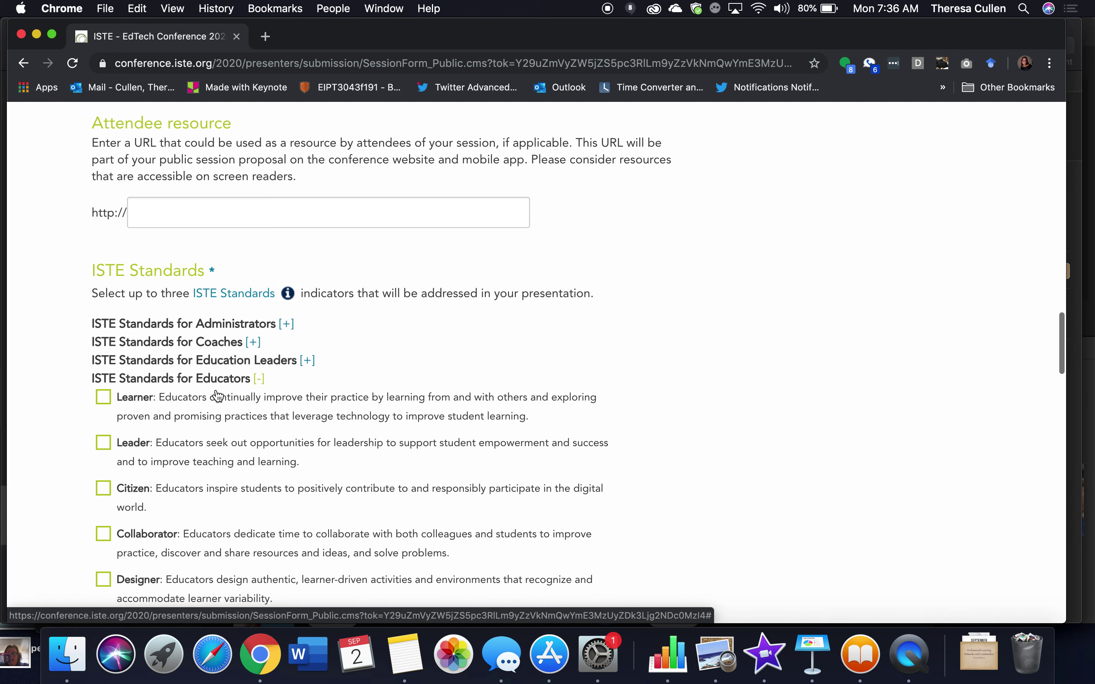
{"action": "left_click", "coordinate": [106, 400]}
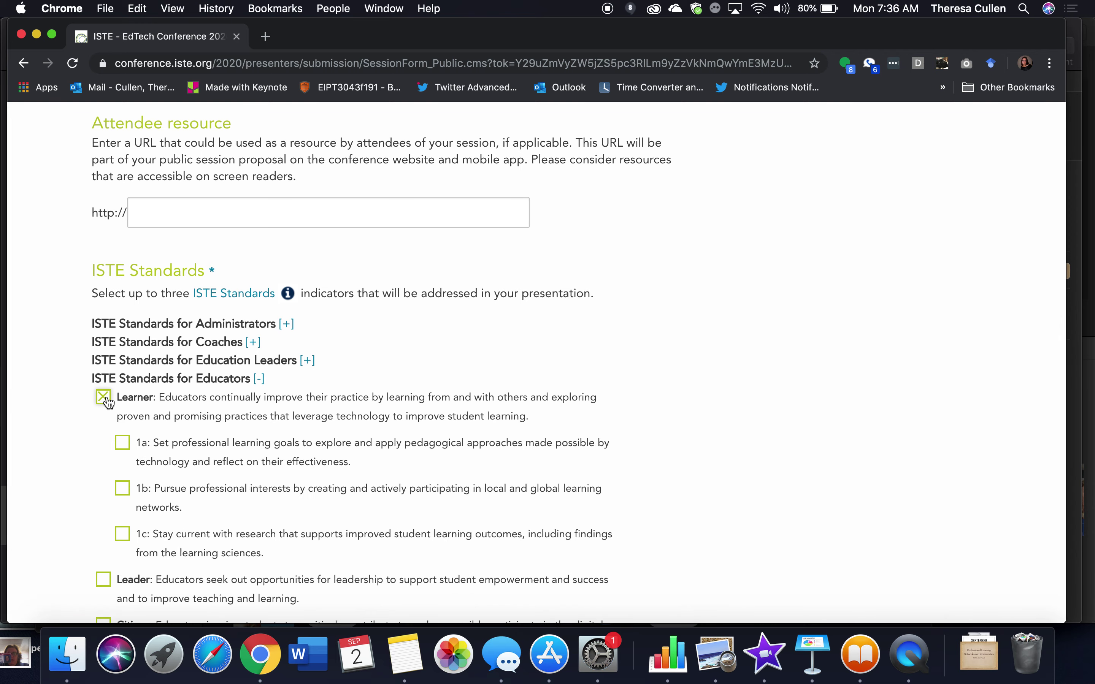
{"action": "scroll", "coordinate": [353, 448], "scroll_direction": "down", "scroll_amount": 5}
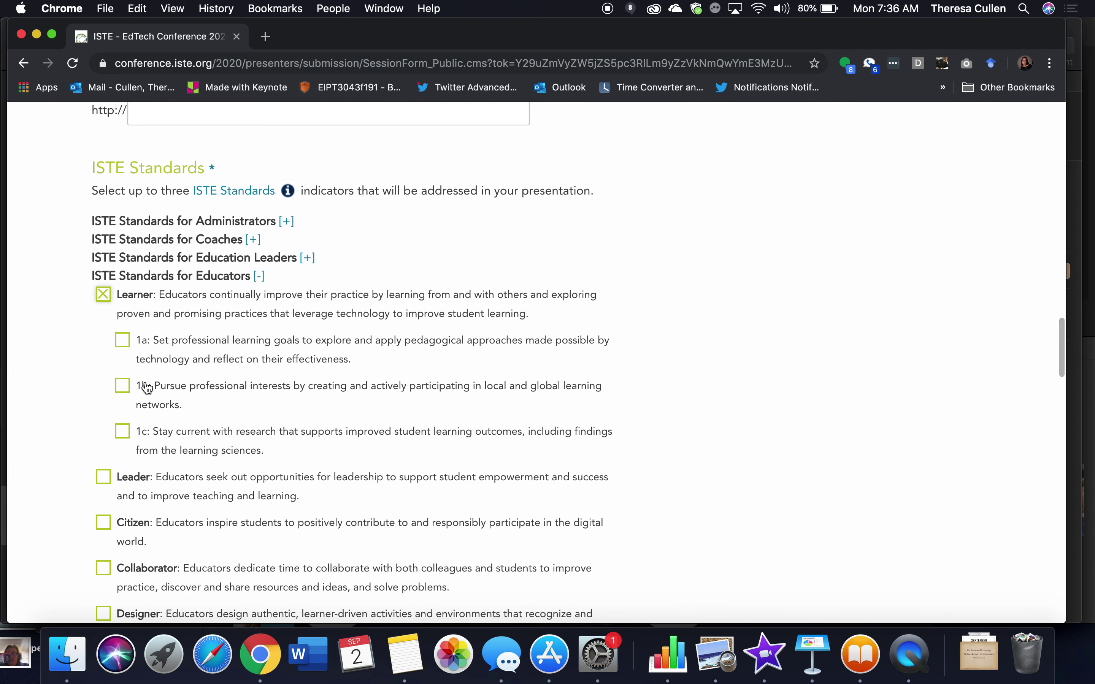
{"action": "left_click", "coordinate": [121, 435]}
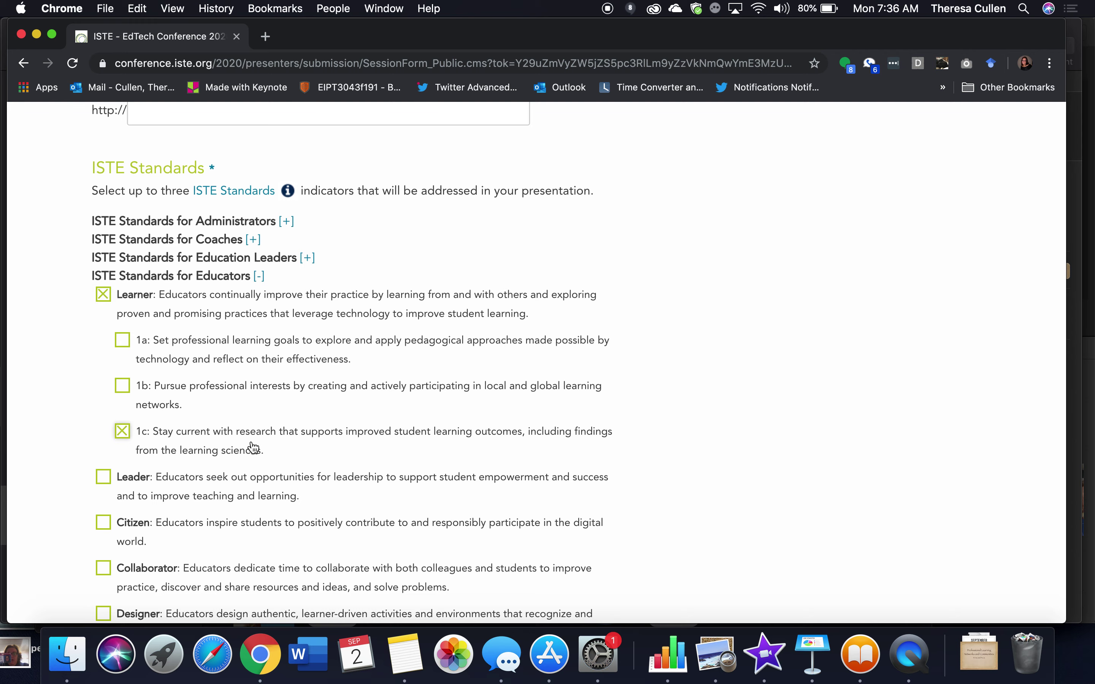
Step: Enter "rationale." as the explanation of how the session addresses the selected ISTE Standards
{"action": "scroll", "coordinate": [256, 448], "scroll_direction": "down", "scroll_amount": 10}
{"action": "scroll", "coordinate": [255, 448], "scroll_direction": "down", "scroll_amount": 5}
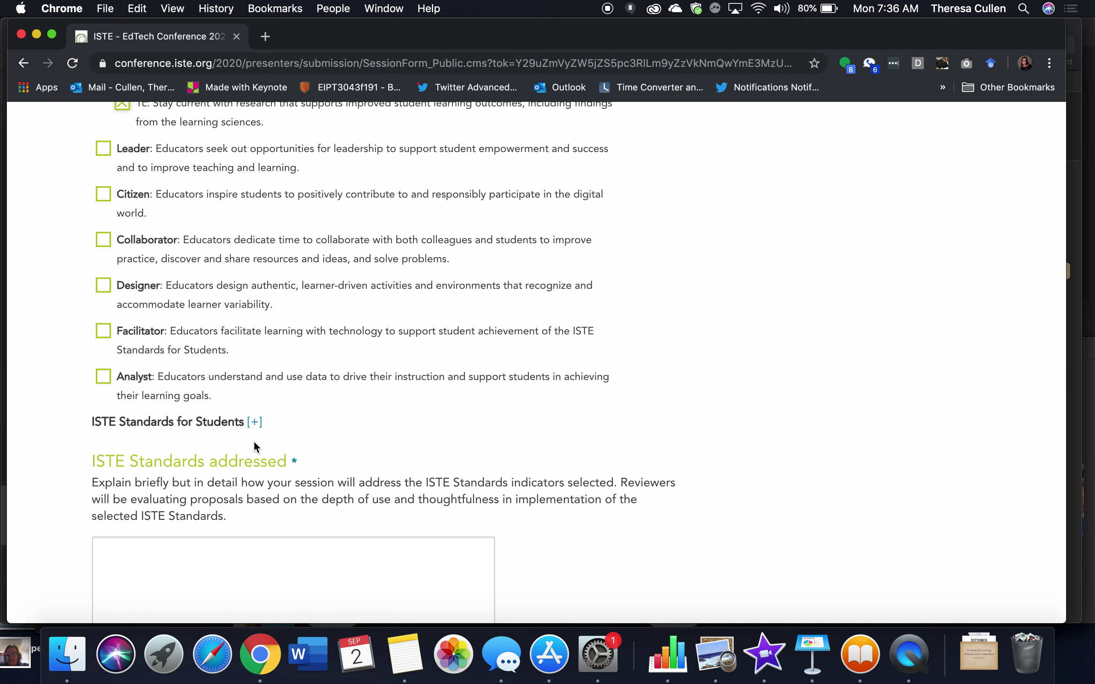
{"action": "scroll", "coordinate": [254, 446], "scroll_direction": "down", "scroll_amount": 5}
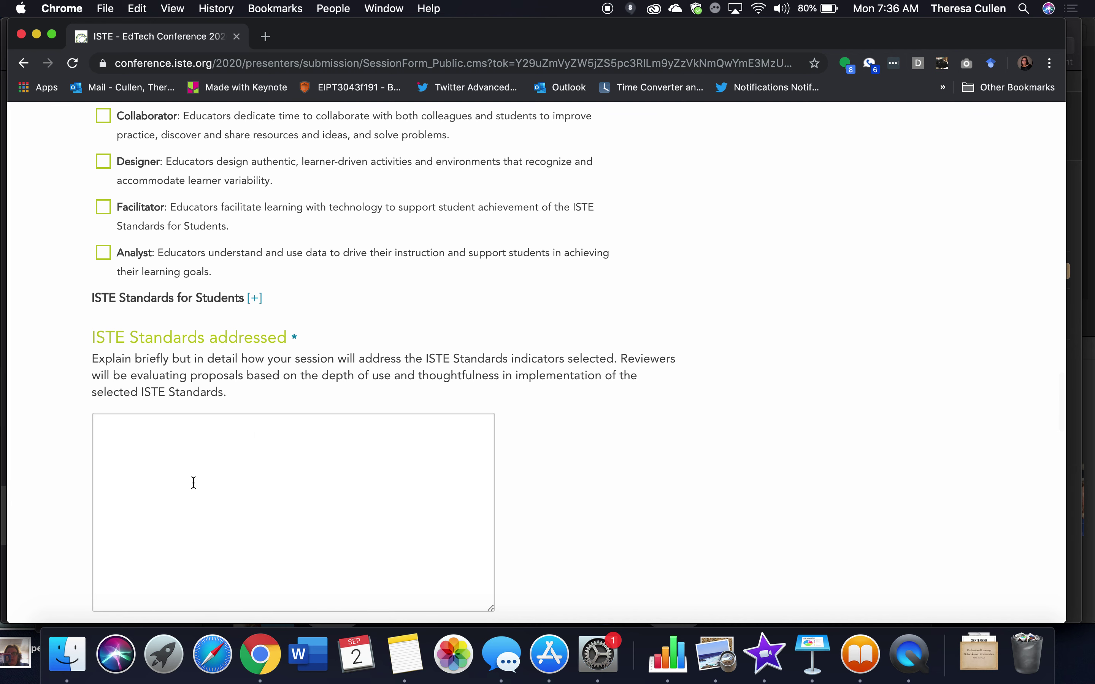
{"action": "left_click", "coordinate": [193, 483]}
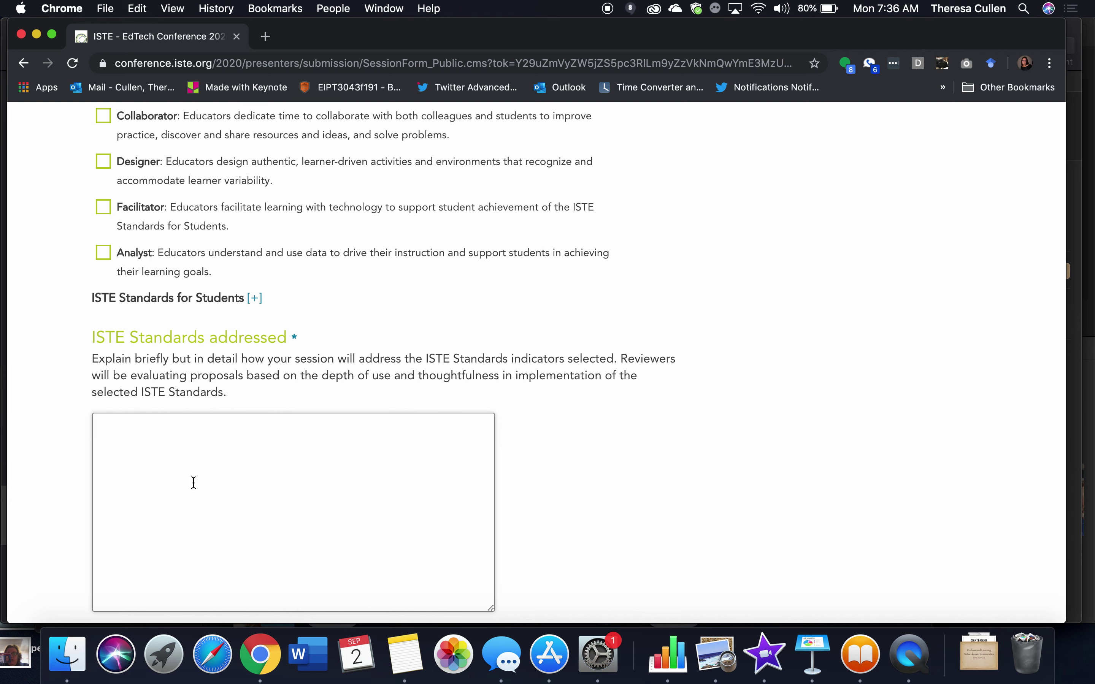
{"action": "type", "text": "rationale."}
{"action": "key", "text": "Return"}
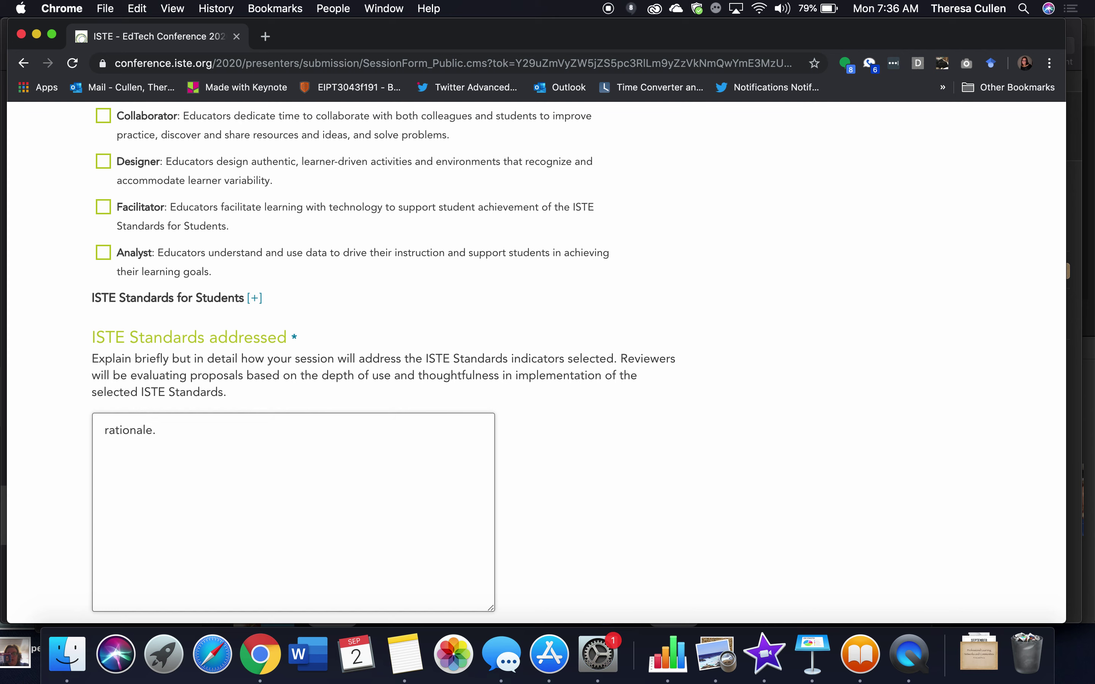
Step: Leave the commercial presentation and disclosure options unmarked and volunteer to be a research paper reviewer
{"action": "scroll", "coordinate": [536, 358], "scroll_direction": "down", "scroll_amount": 6}
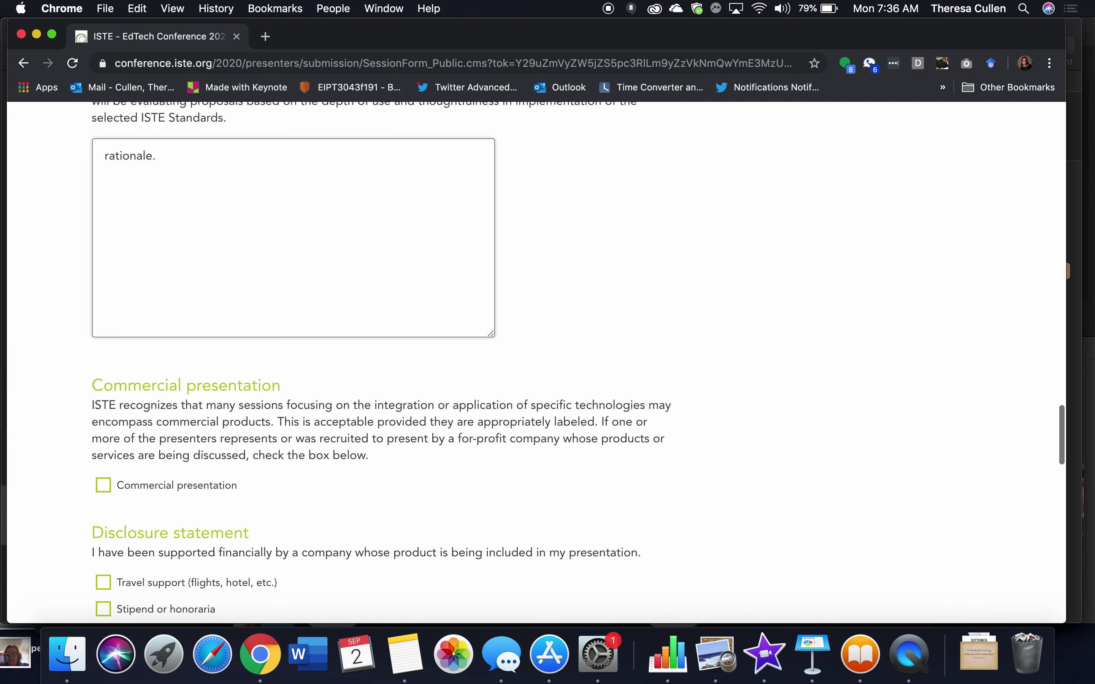
{"action": "scroll", "coordinate": [185, 300], "scroll_direction": "down", "scroll_amount": 2}
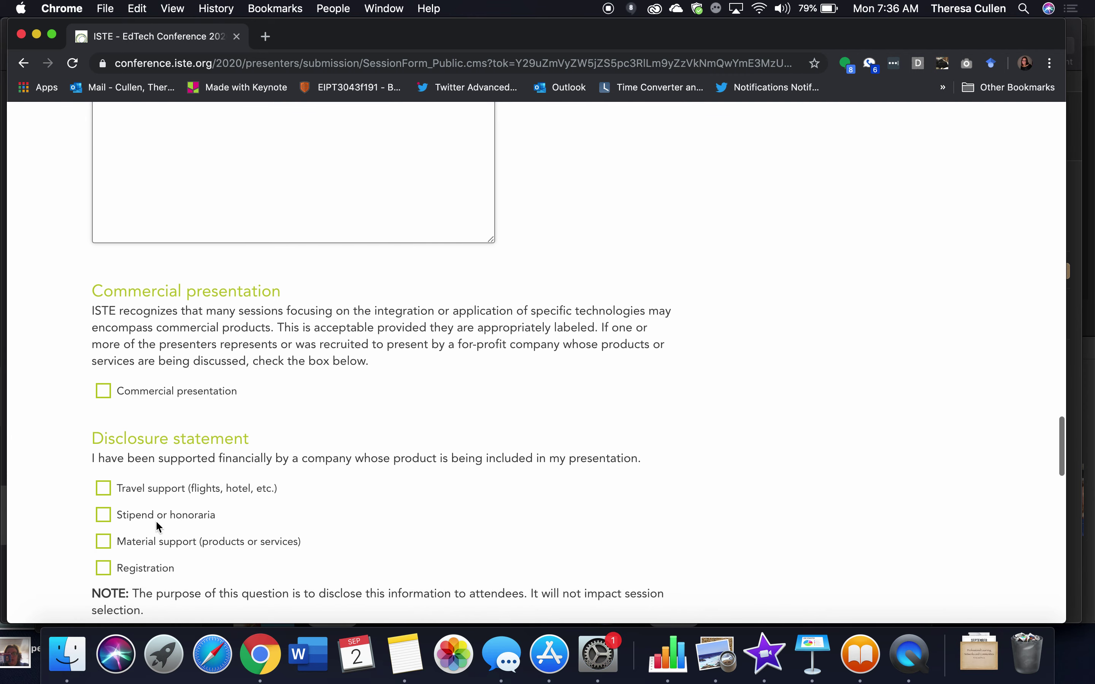
{"action": "scroll", "coordinate": [157, 522], "scroll_direction": "down", "scroll_amount": 2}
{"action": "scroll", "coordinate": [156, 523], "scroll_direction": "down", "scroll_amount": 2}
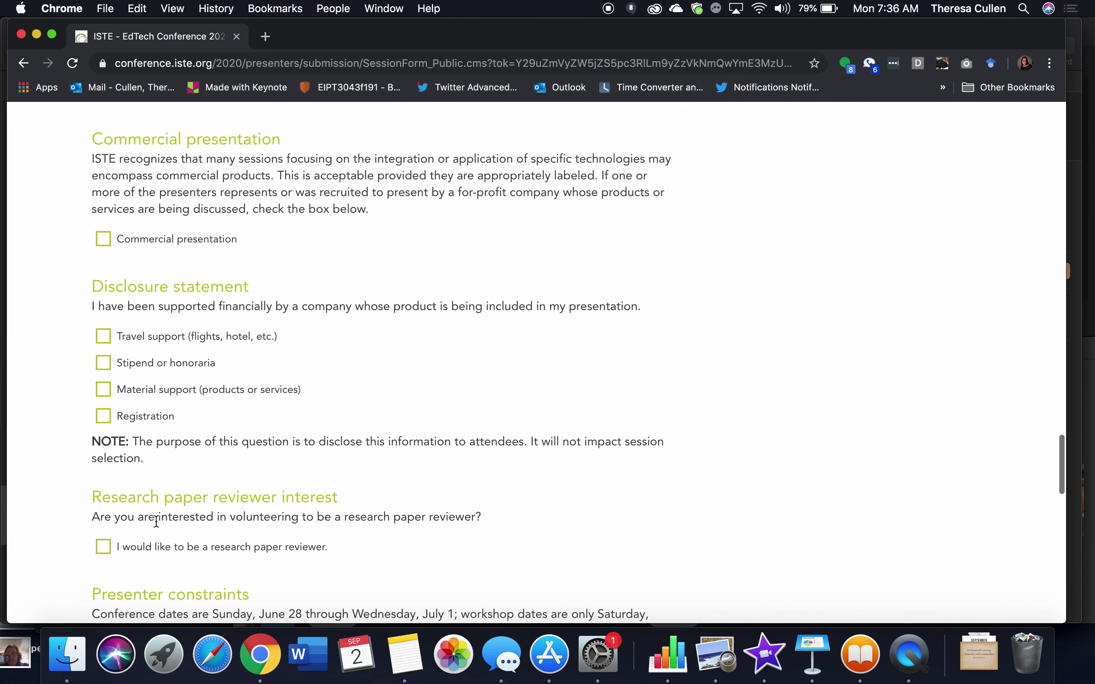
{"action": "scroll", "coordinate": [156, 521], "scroll_direction": "down", "scroll_amount": 2}
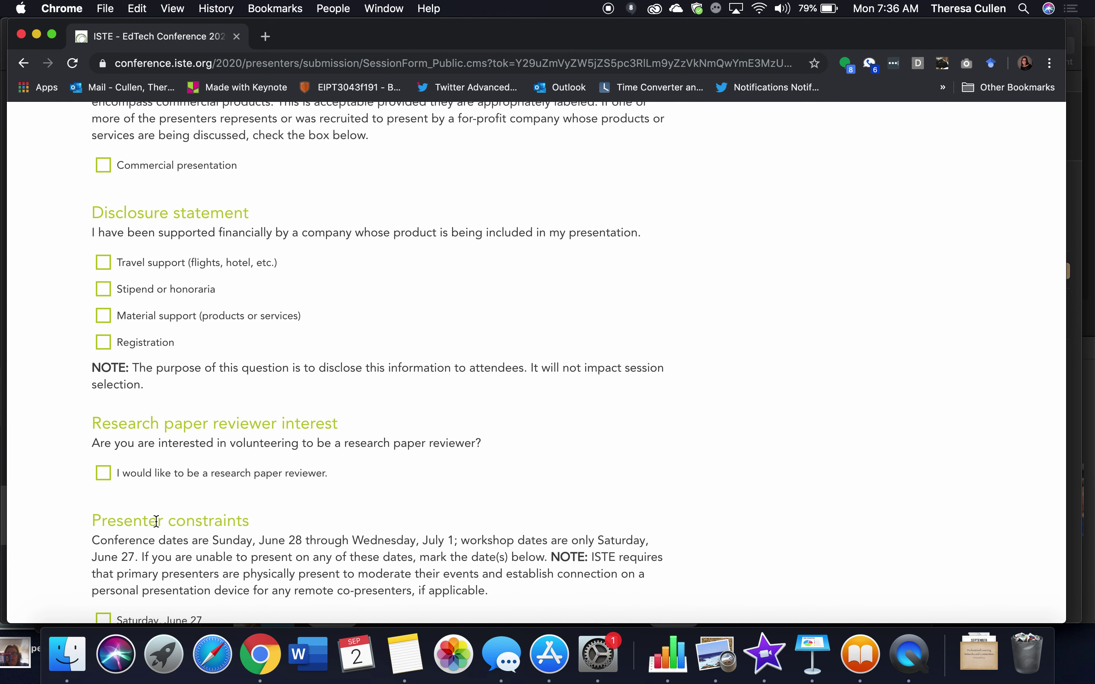
{"action": "scroll", "coordinate": [157, 522], "scroll_direction": "down", "scroll_amount": 1}
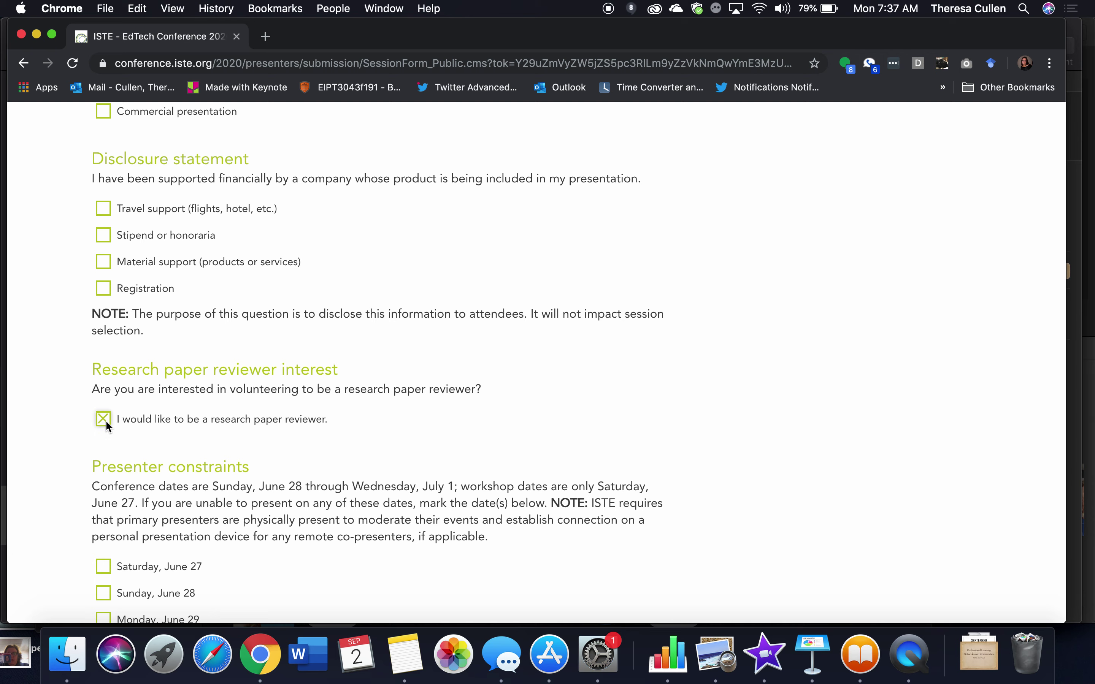
{"action": "scroll", "coordinate": [106, 420], "scroll_direction": "down", "scroll_amount": 1}
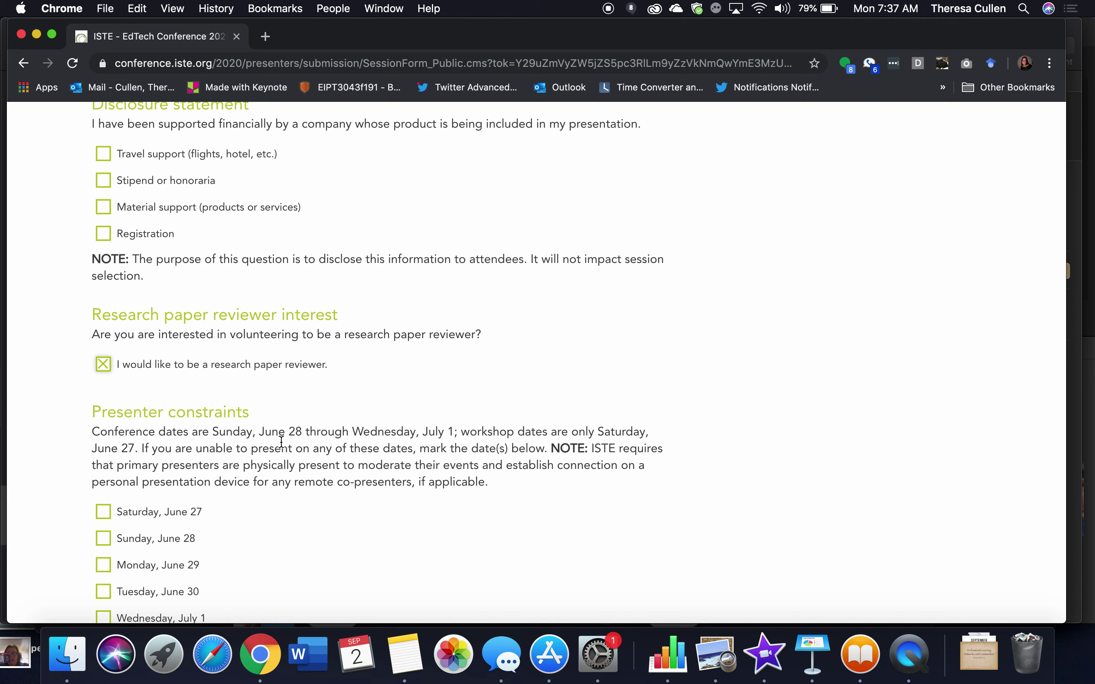
Step: Leave the presenter date and scheduling constraints blank, then save the page and continue
{"action": "scroll", "coordinate": [282, 442], "scroll_direction": "down", "scroll_amount": 4}
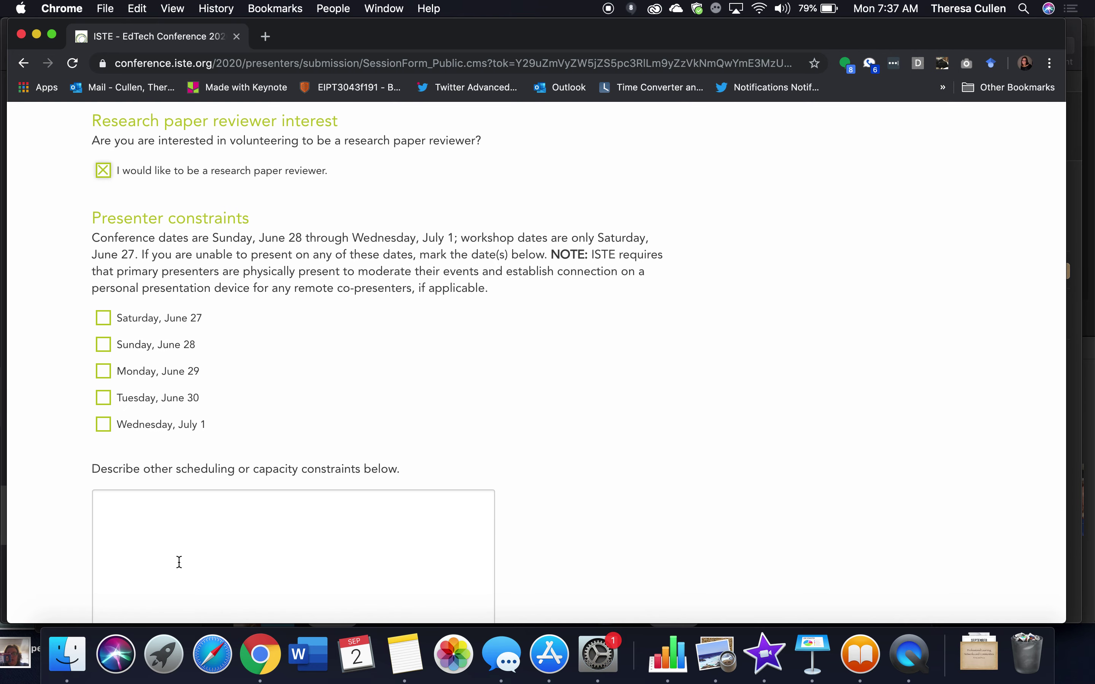
{"action": "scroll", "coordinate": [190, 489], "scroll_direction": "down", "scroll_amount": 6}
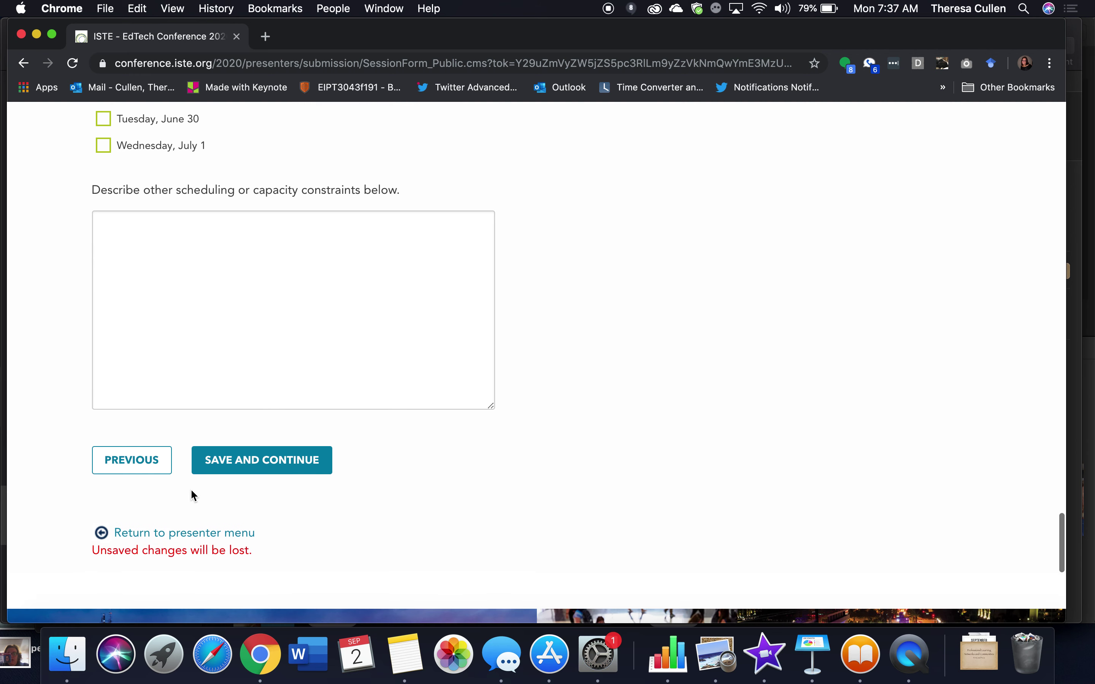
{"action": "left_click", "coordinate": [272, 470]}
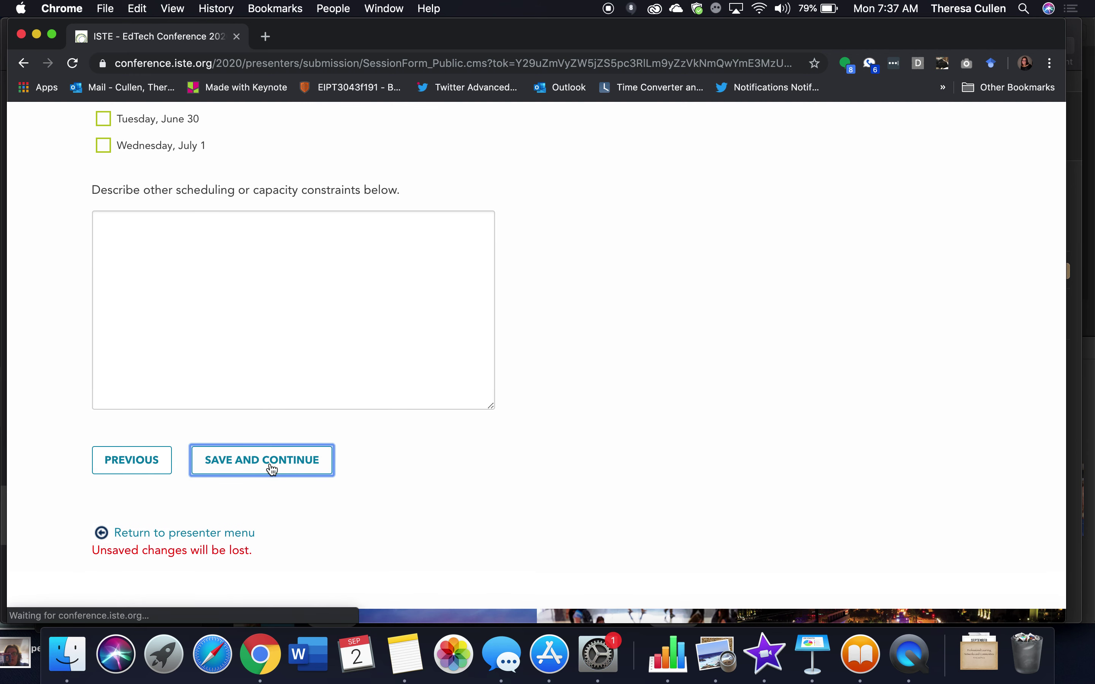
Step: Keep the submitter as the only listed person with the Presenter role, add no co-presenters, and save the Presenters page
{"action": "scroll", "coordinate": [271, 471], "scroll_direction": "down", "scroll_amount": 2}
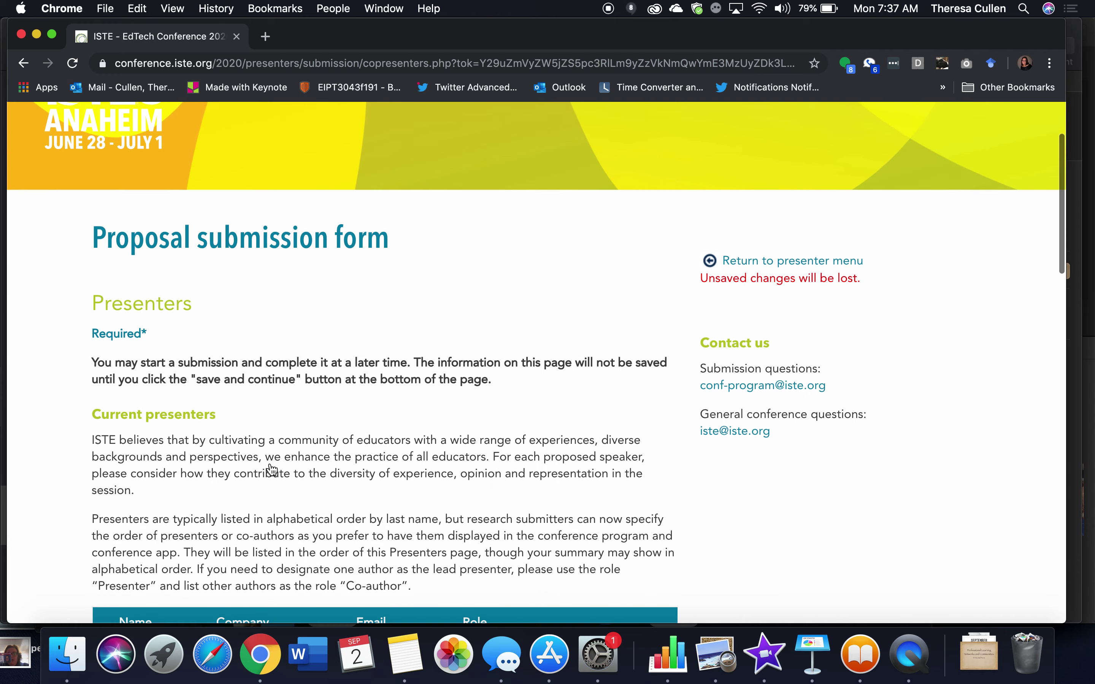
{"action": "scroll", "coordinate": [272, 470], "scroll_direction": "down", "scroll_amount": 5}
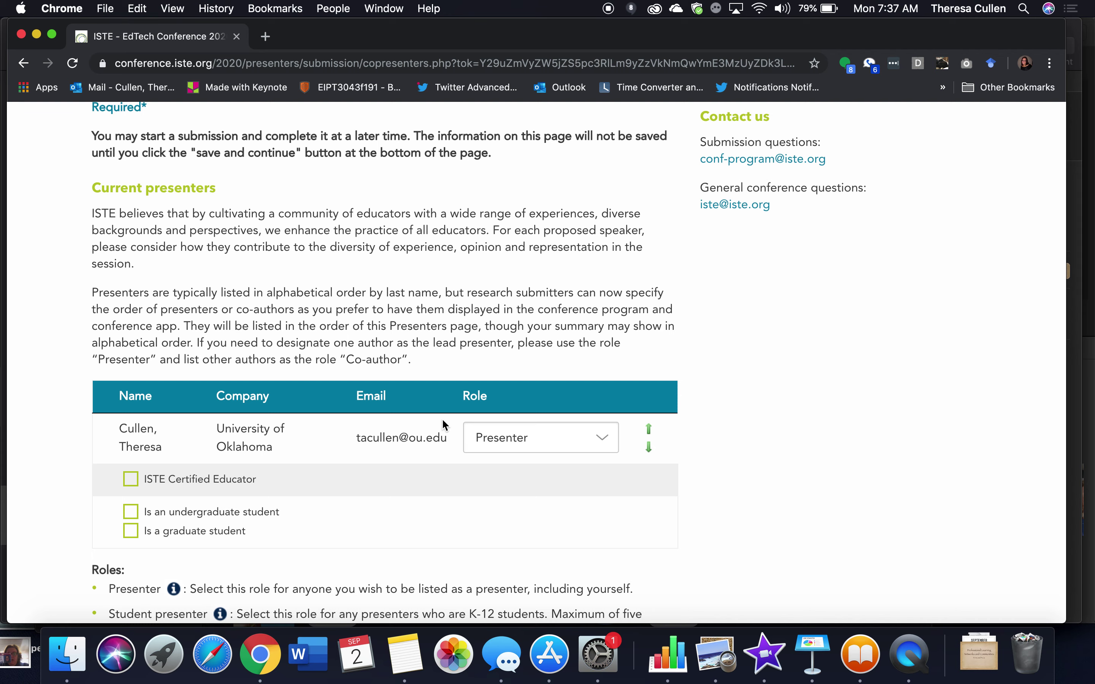
{"action": "scroll", "coordinate": [419, 444], "scroll_direction": "down", "scroll_amount": 3}
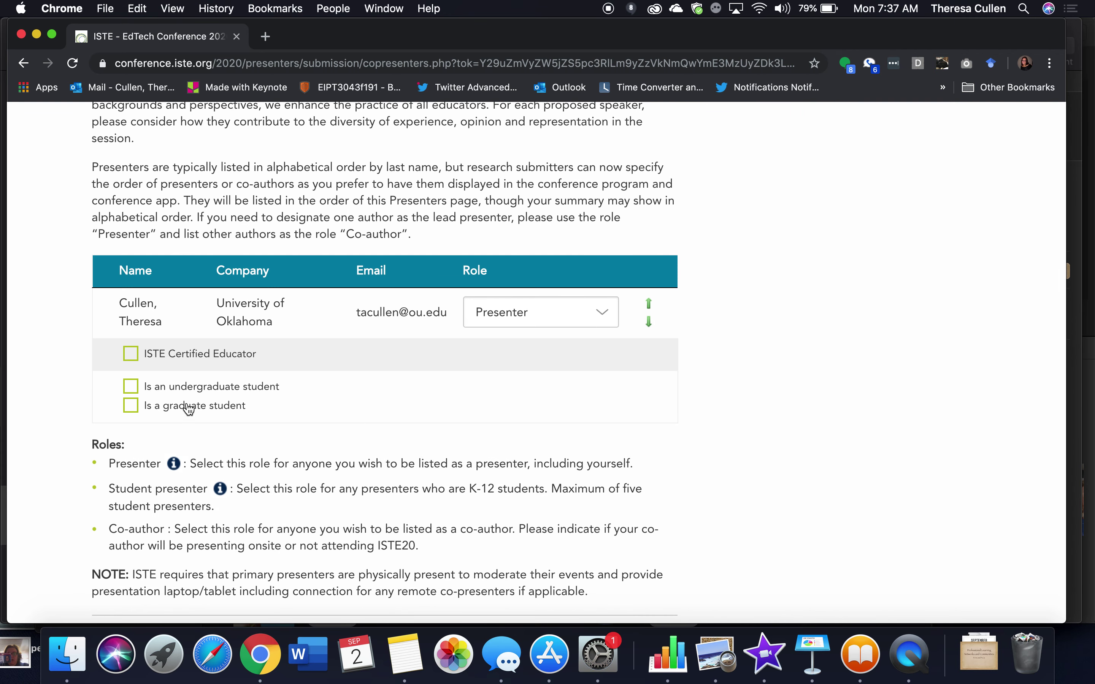
{"action": "scroll", "coordinate": [338, 407], "scroll_direction": "down", "scroll_amount": 5}
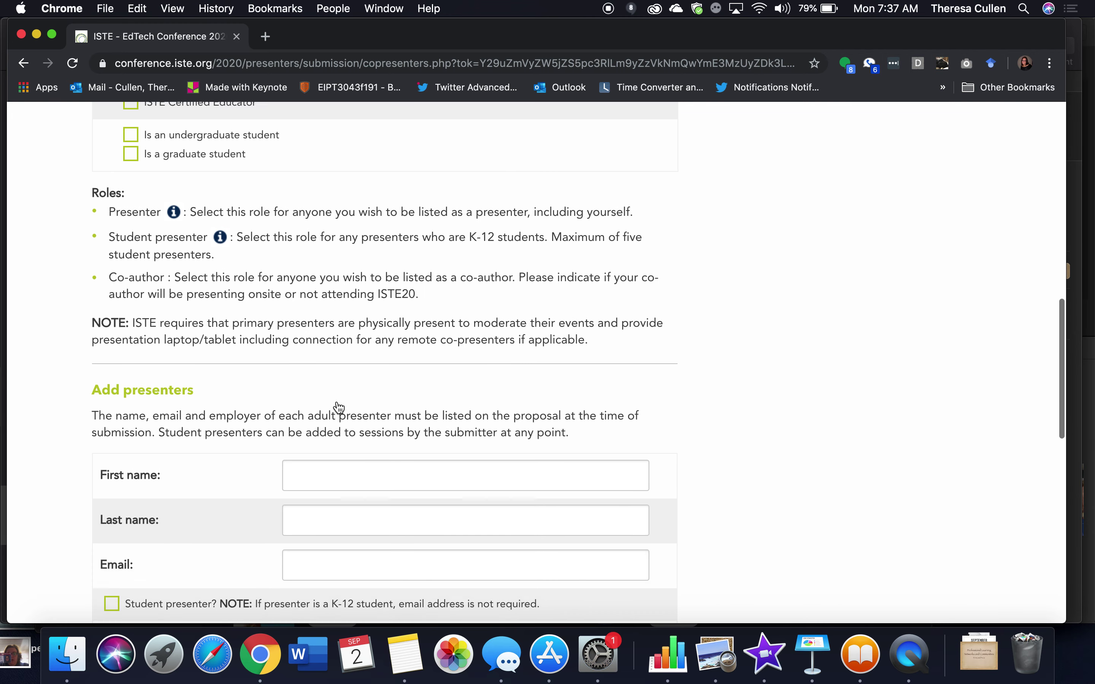
{"action": "scroll", "coordinate": [338, 408], "scroll_direction": "down", "scroll_amount": 5}
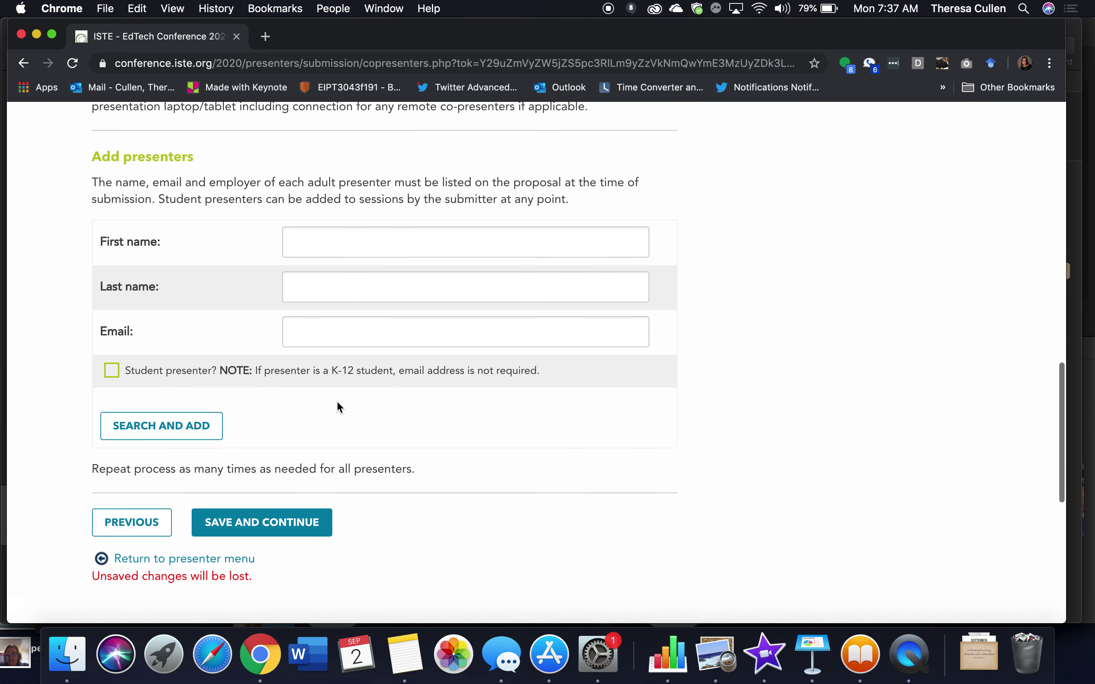
{"action": "scroll", "coordinate": [339, 406], "scroll_direction": "down", "scroll_amount": 2}
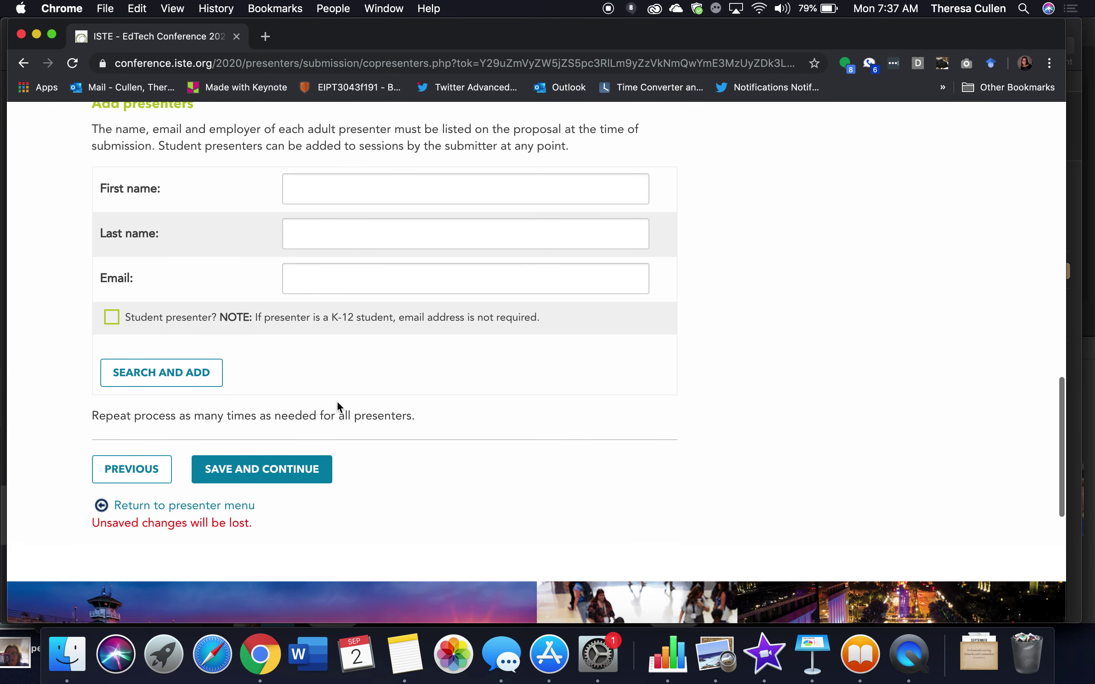
{"action": "left_click", "coordinate": [288, 475]}
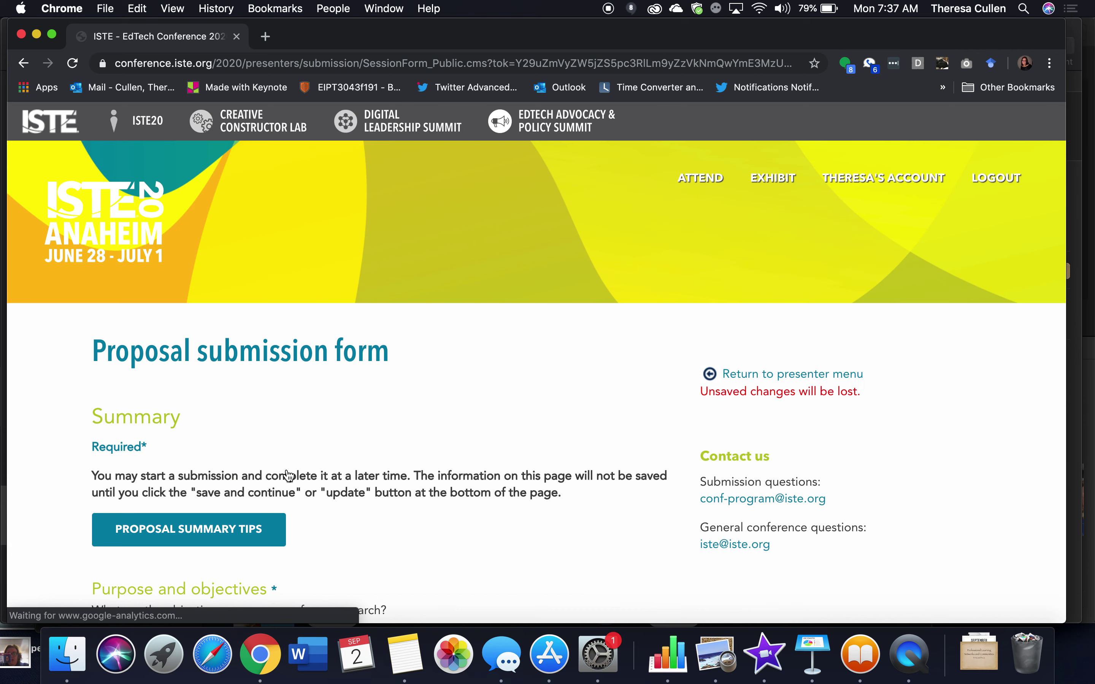
Step: Enter "purpose." as the Purpose and objectives answer on the Summary page
{"action": "scroll", "coordinate": [359, 454], "scroll_direction": "down", "scroll_amount": 5}
{"action": "scroll", "coordinate": [359, 456], "scroll_direction": "down", "scroll_amount": 3}
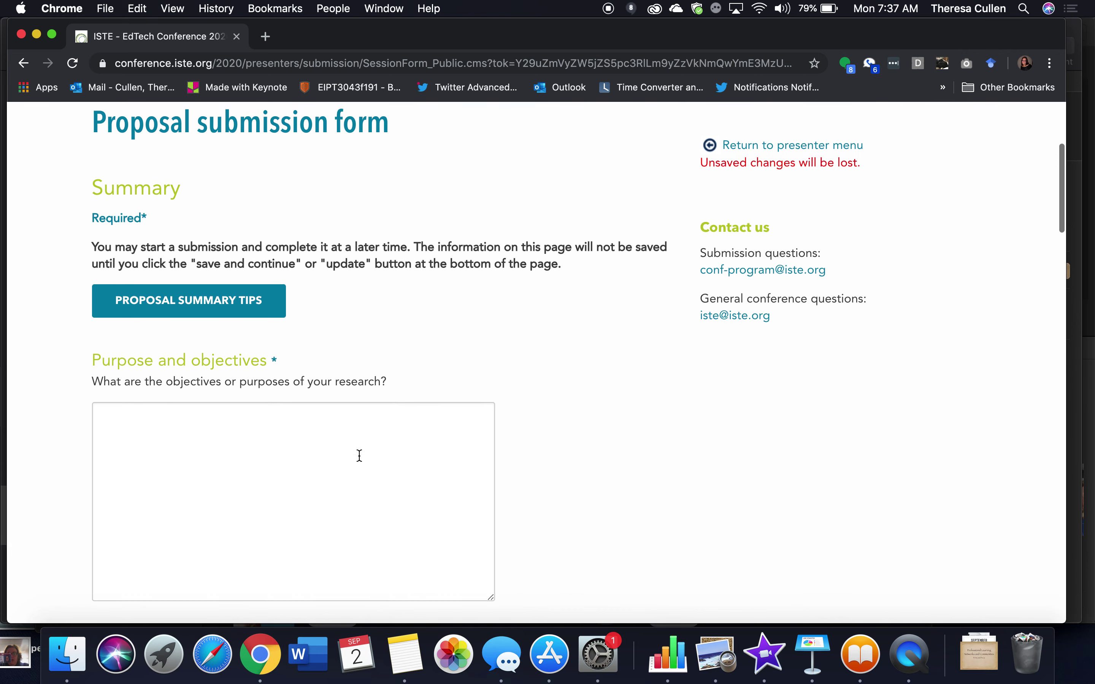
{"action": "left_click", "coordinate": [222, 425]}
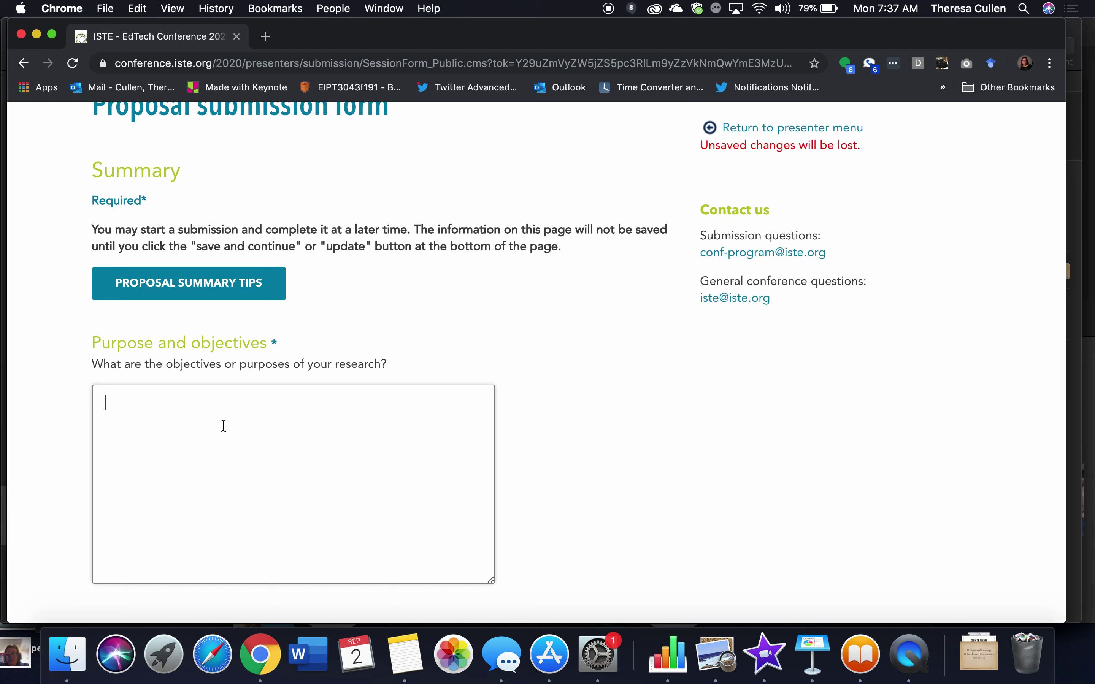
{"action": "type", "text": "purpose."}
Step: Enter "perspective" as the answer for the perspective or theoretical framework
{"action": "scroll", "coordinate": [536, 362], "scroll_direction": "down", "scroll_amount": 3}
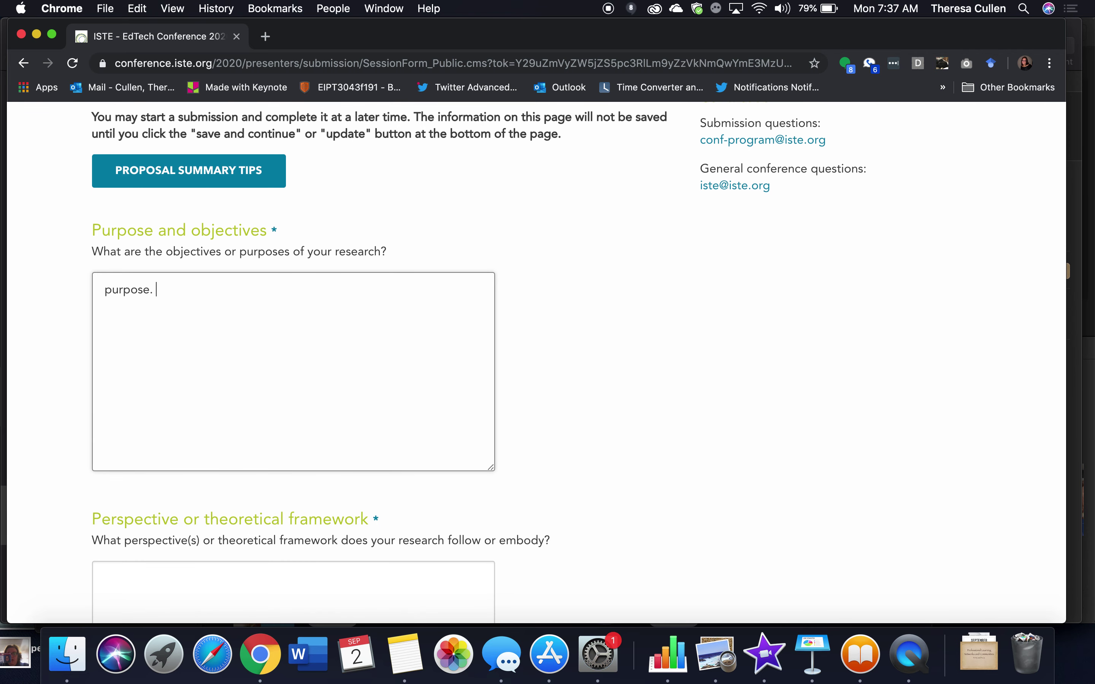
{"action": "scroll", "coordinate": [221, 430], "scroll_direction": "down", "scroll_amount": 6}
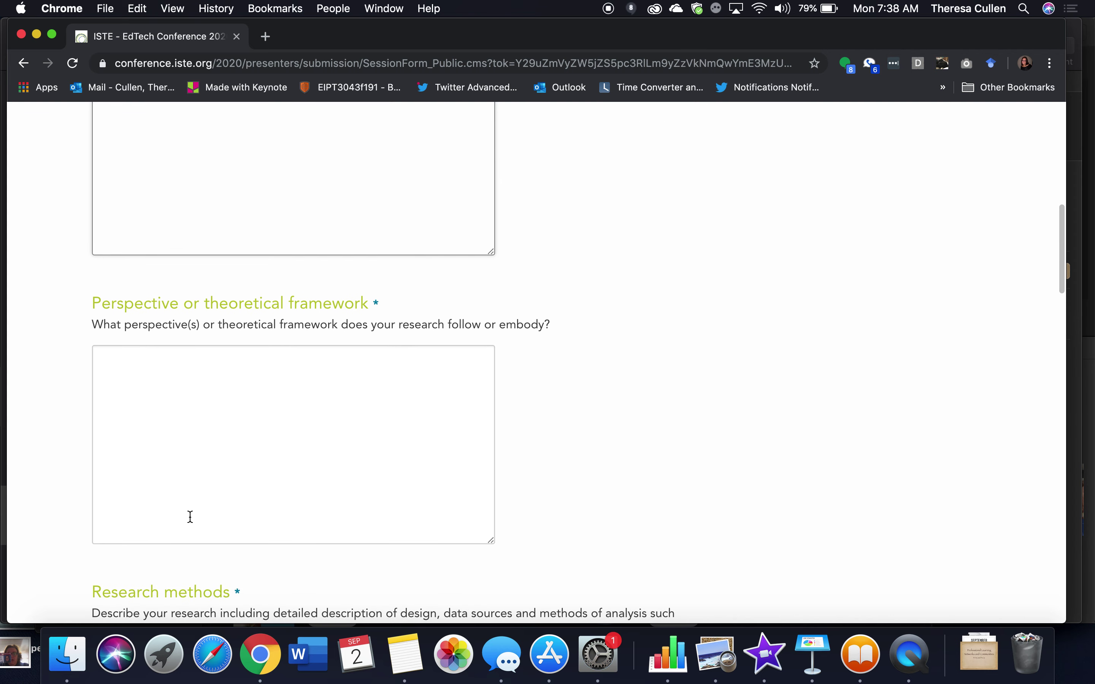
{"action": "left_click", "coordinate": [136, 422]}
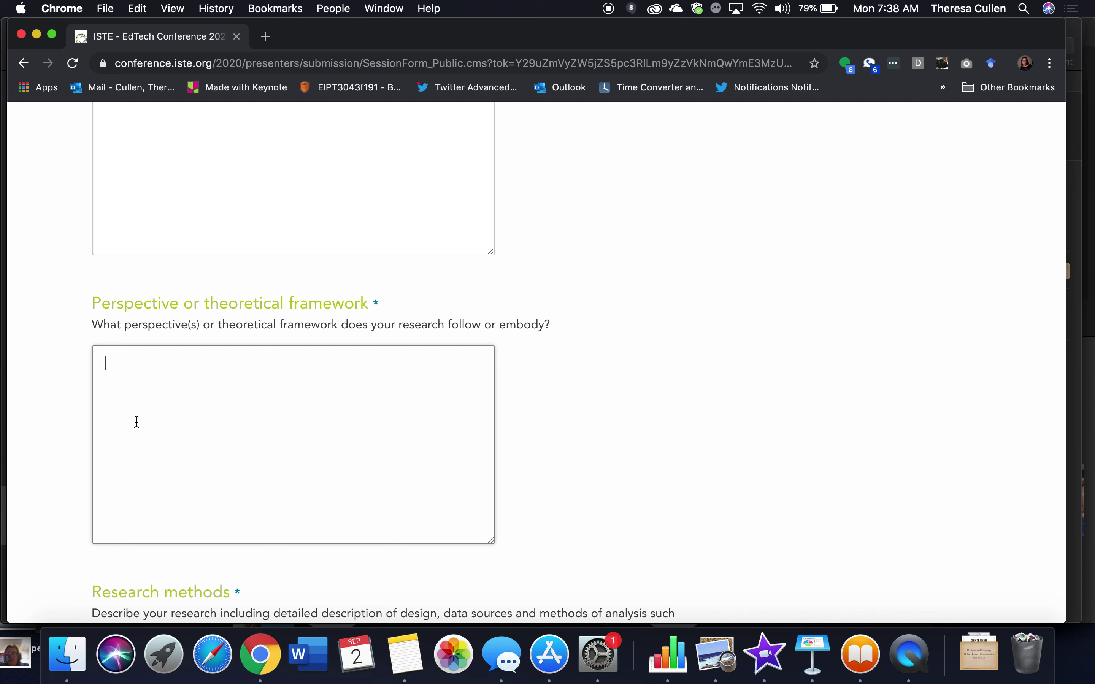
{"action": "left_click", "coordinate": [195, 382]}
{"action": "type", "text": "perspective"}
Step: Enter "methods" as the research methods description and "results" as the results or expectations
{"action": "scroll", "coordinate": [195, 382], "scroll_direction": "down", "scroll_amount": 3}
{"action": "scroll", "coordinate": [130, 413], "scroll_direction": "down", "scroll_amount": 3}
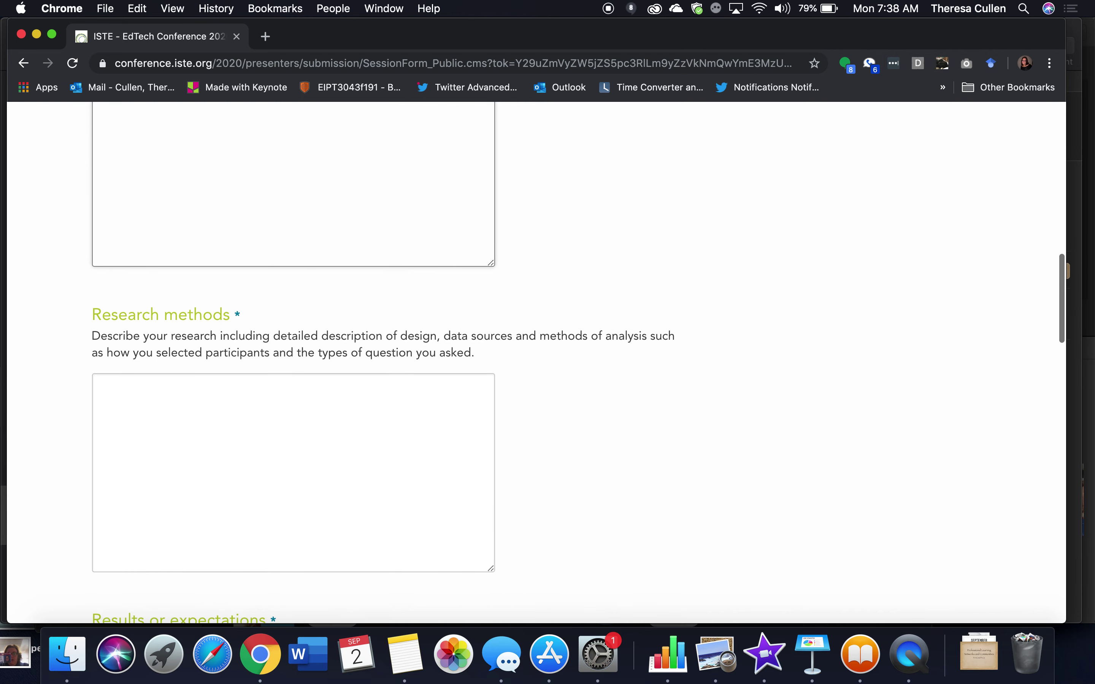
{"action": "left_click", "coordinate": [130, 413]}
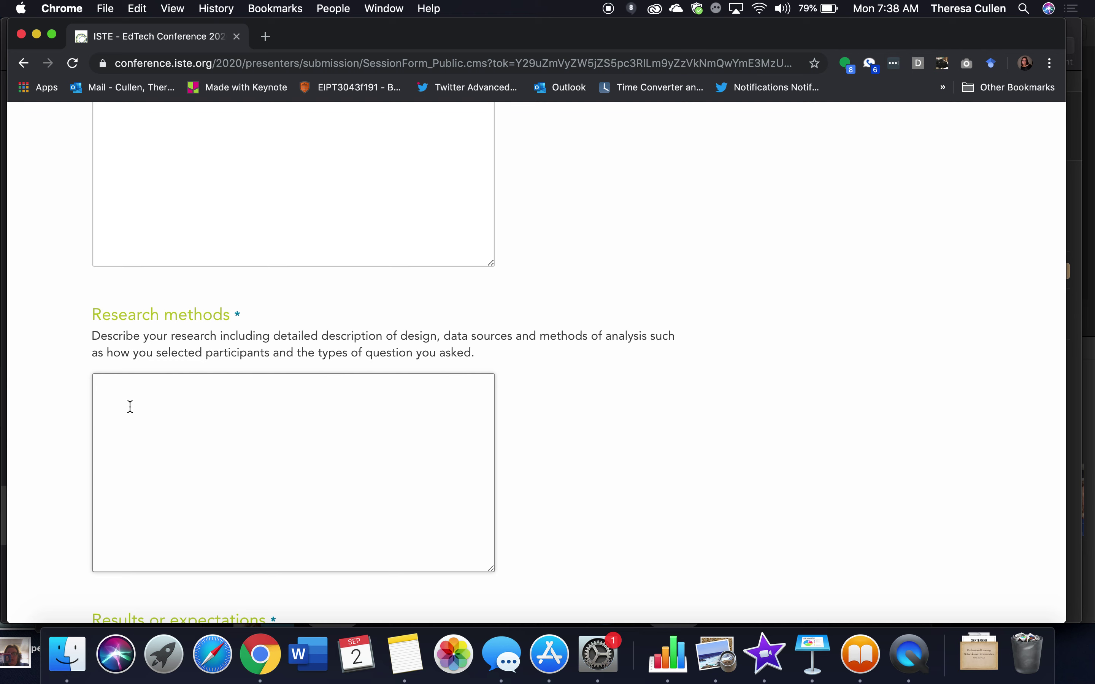
{"action": "type", "text": "methods"}
{"action": "scroll", "coordinate": [162, 403], "scroll_direction": "down", "scroll_amount": 7}
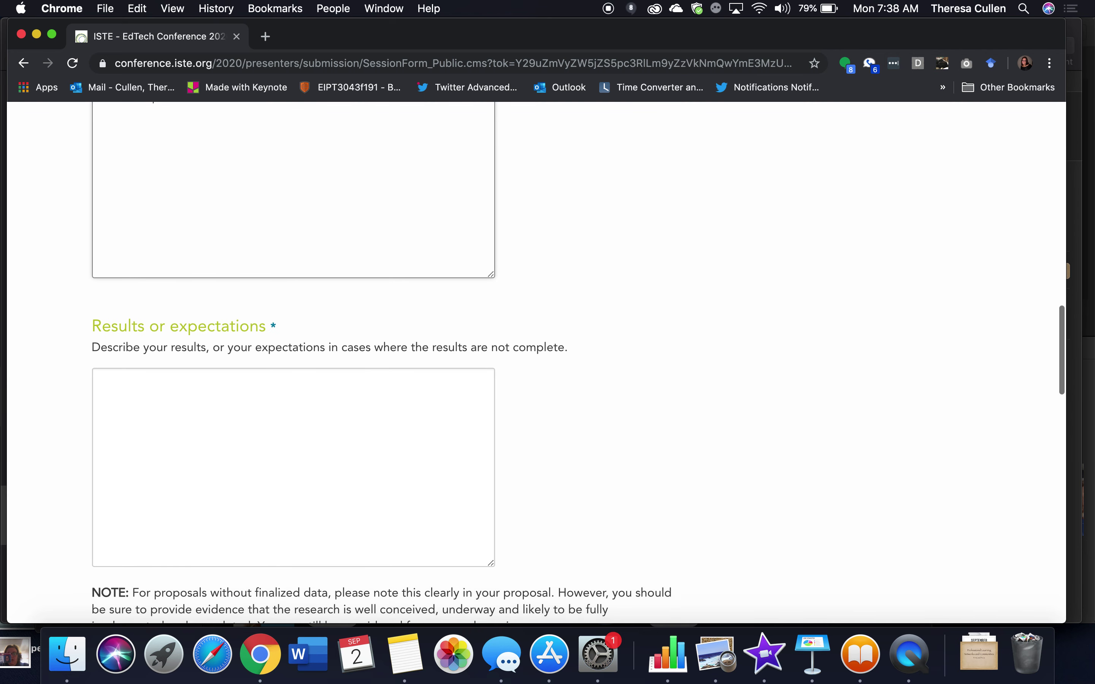
{"action": "left_click", "coordinate": [162, 403]}
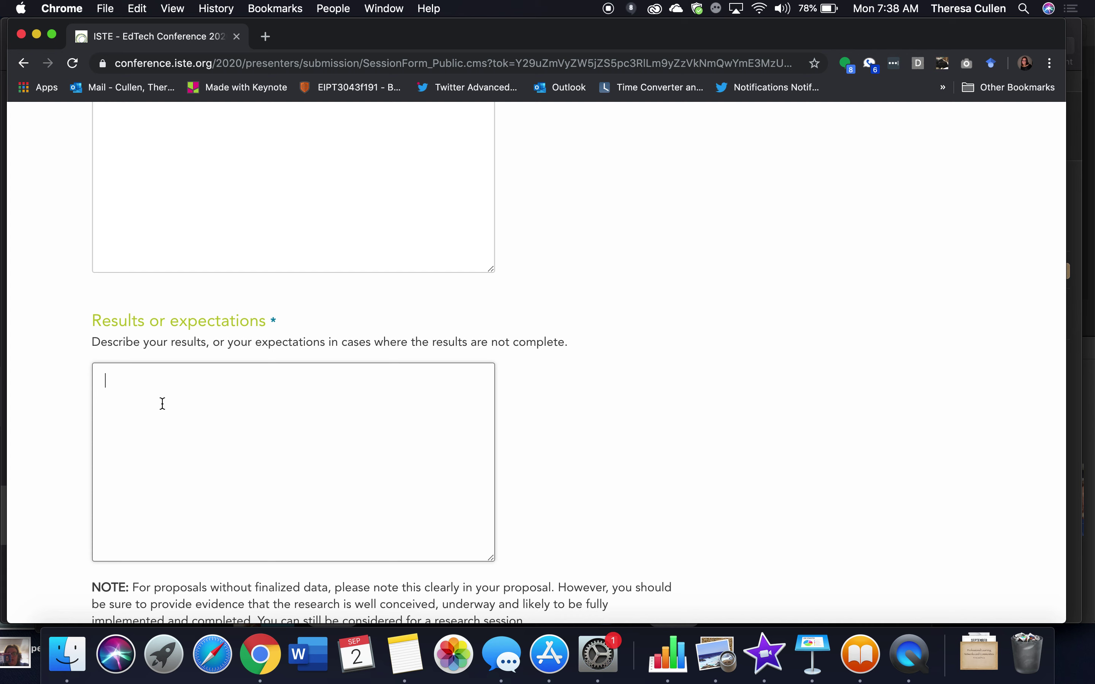
{"action": "type", "text": "results"}
Step: Enter "importance." as the educational or scientific importance of the study
{"action": "scroll", "coordinate": [162, 404], "scroll_direction": "down", "scroll_amount": 5}
{"action": "scroll", "coordinate": [536, 362], "scroll_direction": "down", "scroll_amount": 2}
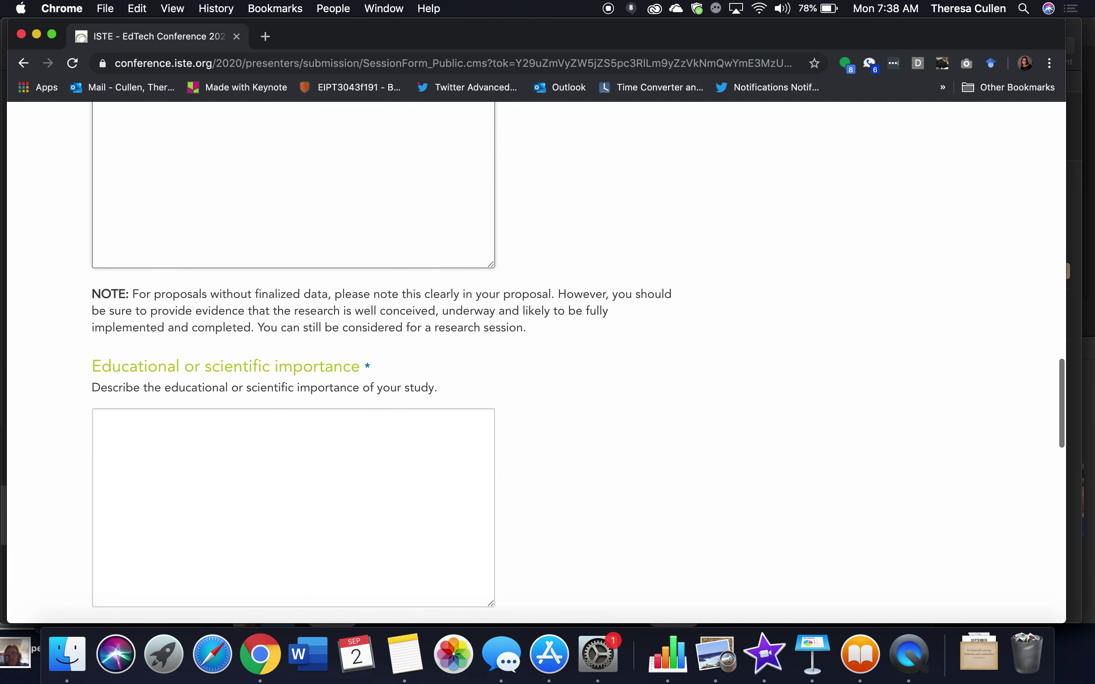
{"action": "scroll", "coordinate": [536, 362], "scroll_direction": "up", "scroll_amount": 4}
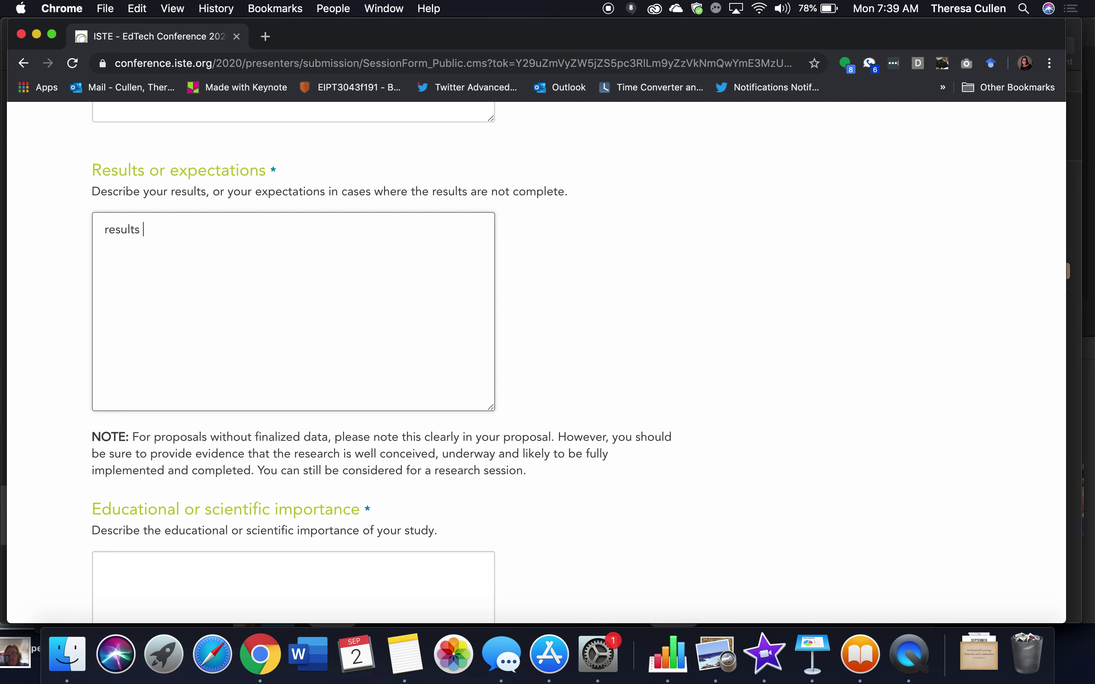
{"action": "scroll", "coordinate": [579, 327], "scroll_direction": "down", "scroll_amount": 3}
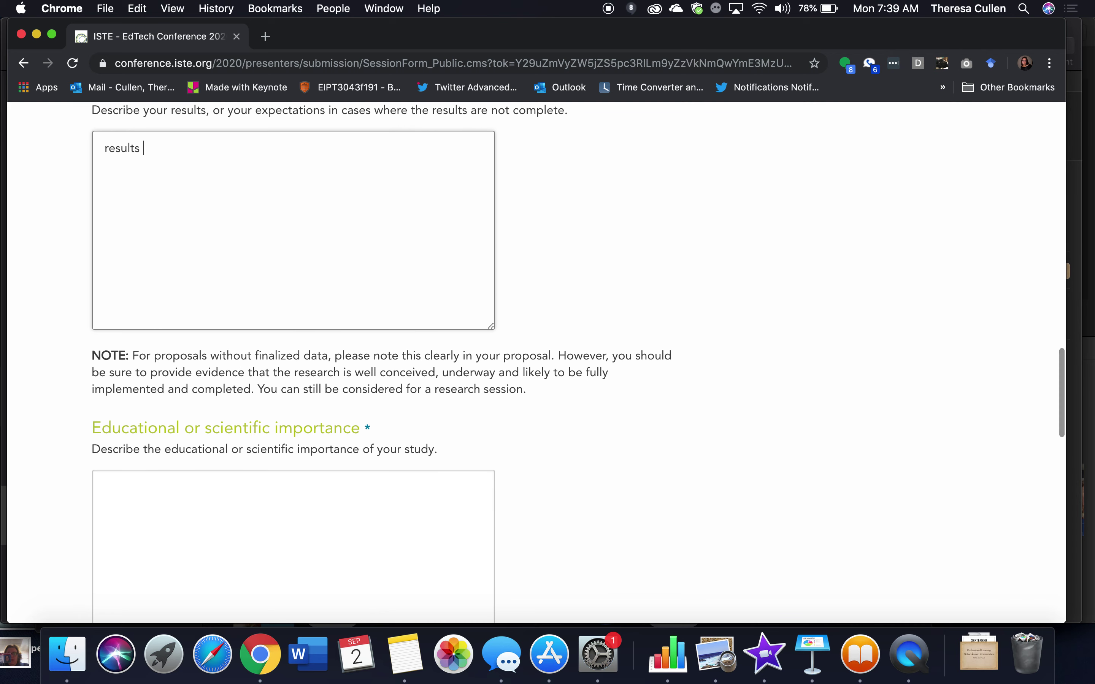
{"action": "scroll", "coordinate": [579, 362], "scroll_direction": "down", "scroll_amount": 3}
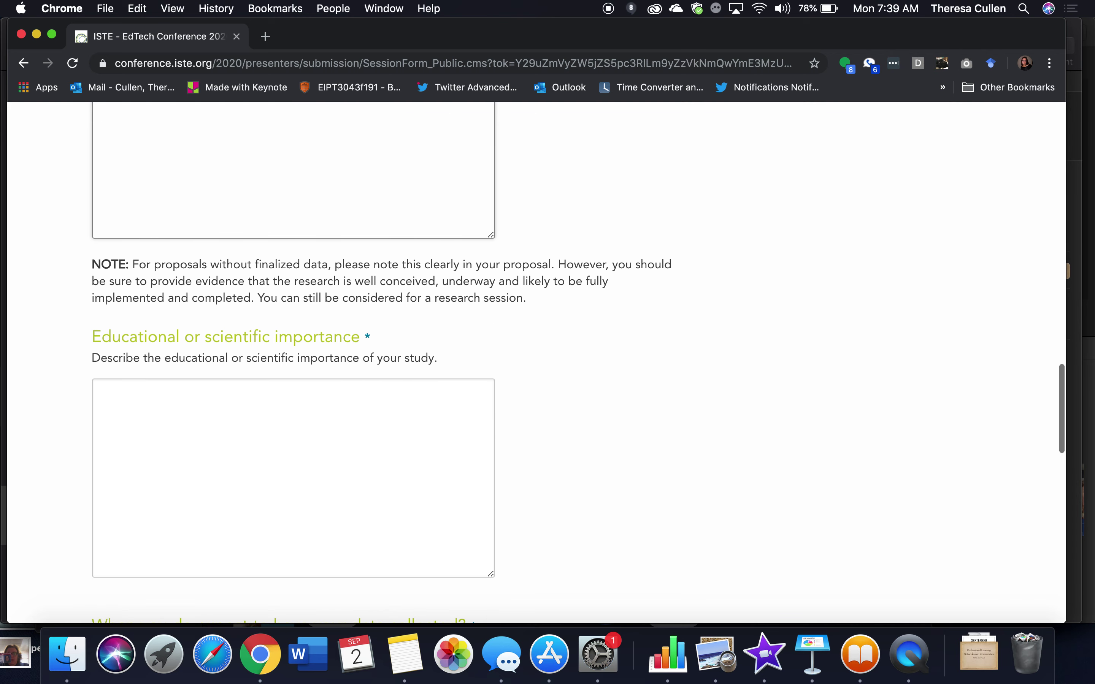
{"action": "left_click", "coordinate": [158, 404]}
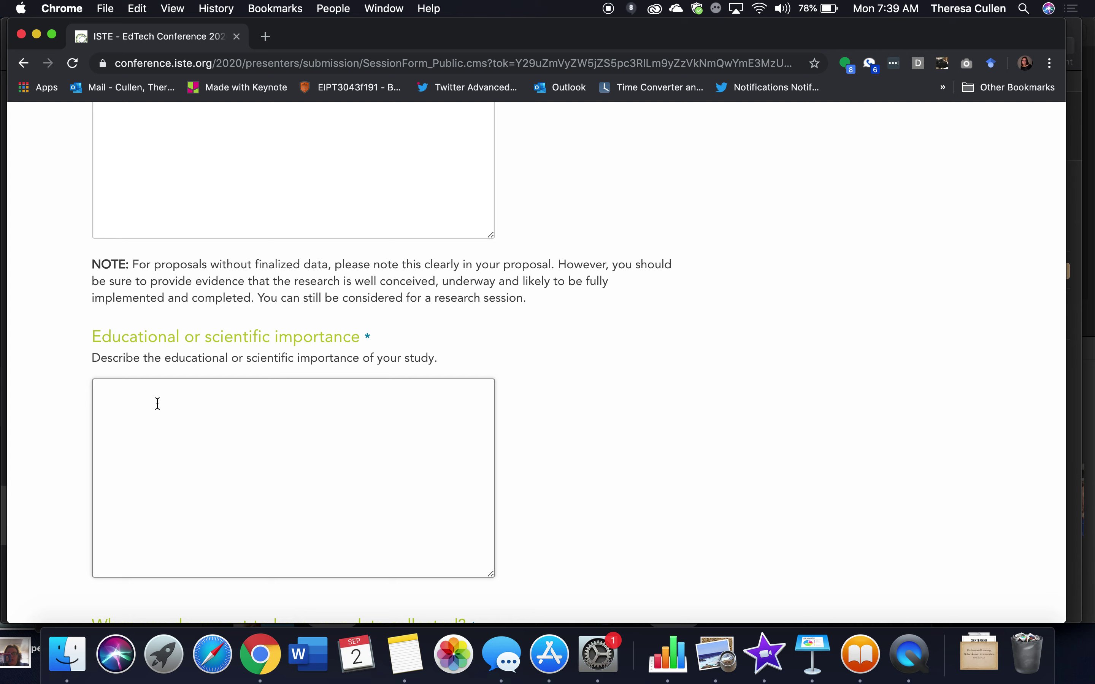
{"action": "type", "text": "importance."}
Step: Set the expected data collection date to "October 2019"
{"action": "scroll", "coordinate": [536, 362], "scroll_direction": "down", "scroll_amount": 3}
{"action": "scroll", "coordinate": [536, 362], "scroll_direction": "down", "scroll_amount": 2}
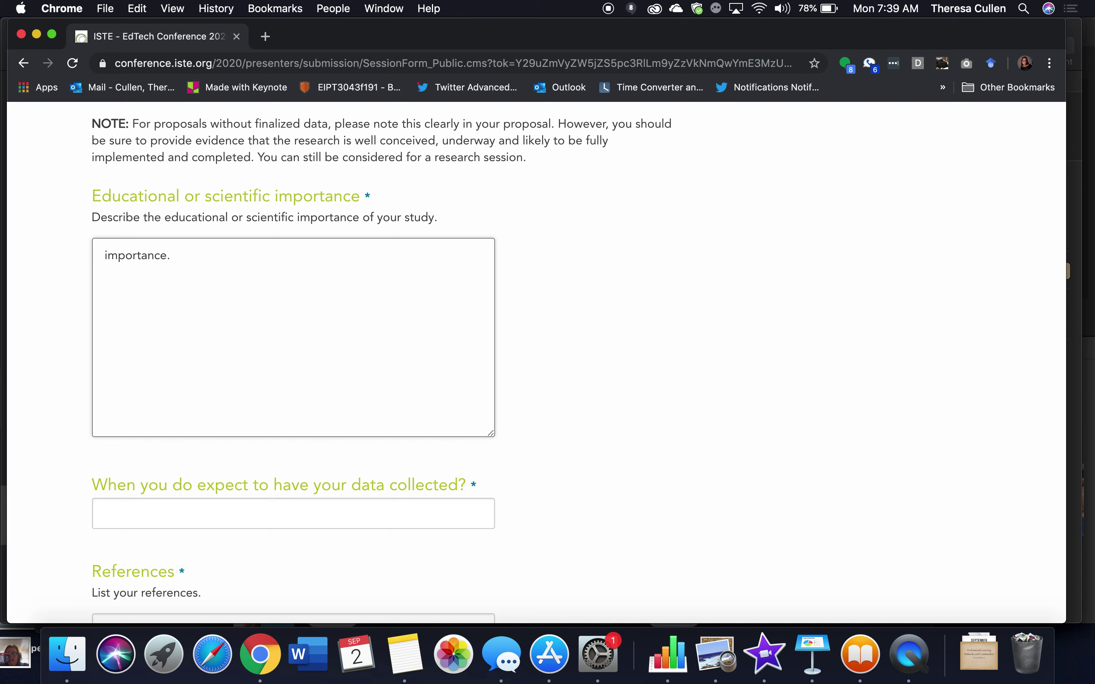
{"action": "left_click", "coordinate": [159, 516]}
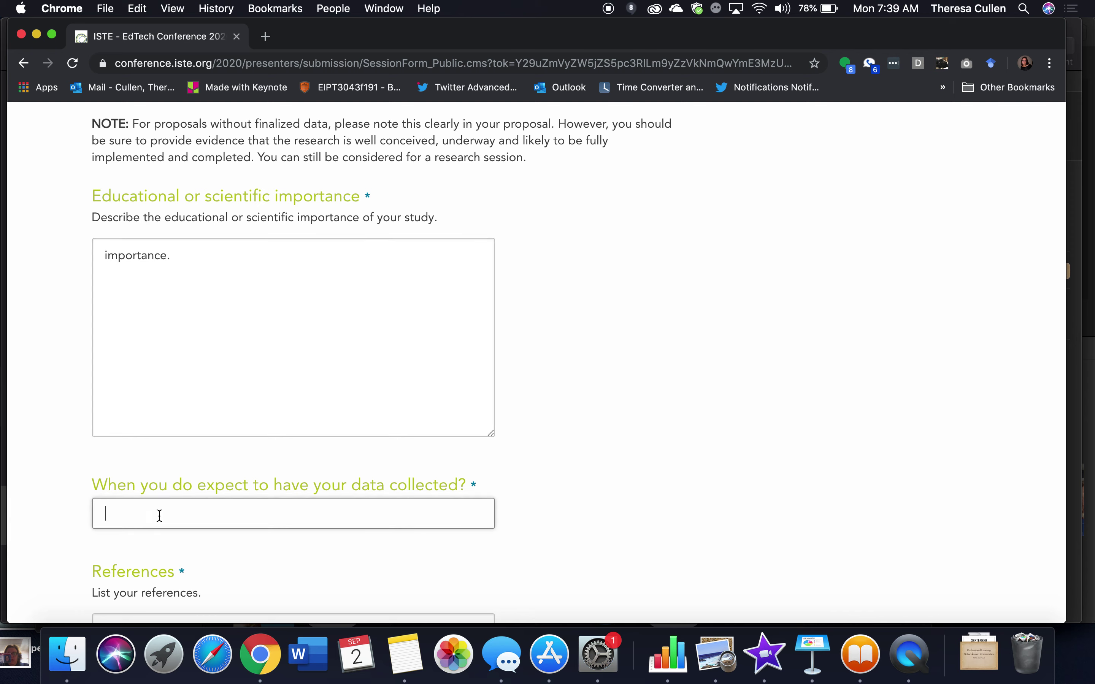
{"action": "type", "text": "October 2019"}
Step: Enter "references" in the References answer and save the Summary page to continue
{"action": "scroll", "coordinate": [159, 471], "scroll_direction": "down", "scroll_amount": 5}
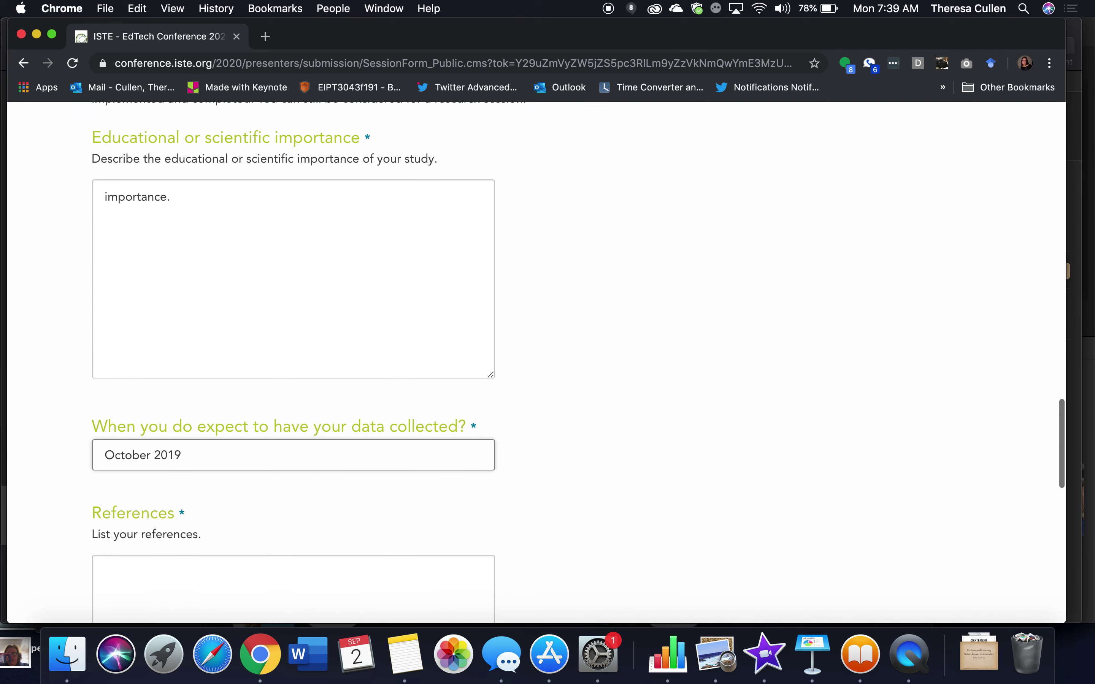
{"action": "left_click", "coordinate": [160, 472]}
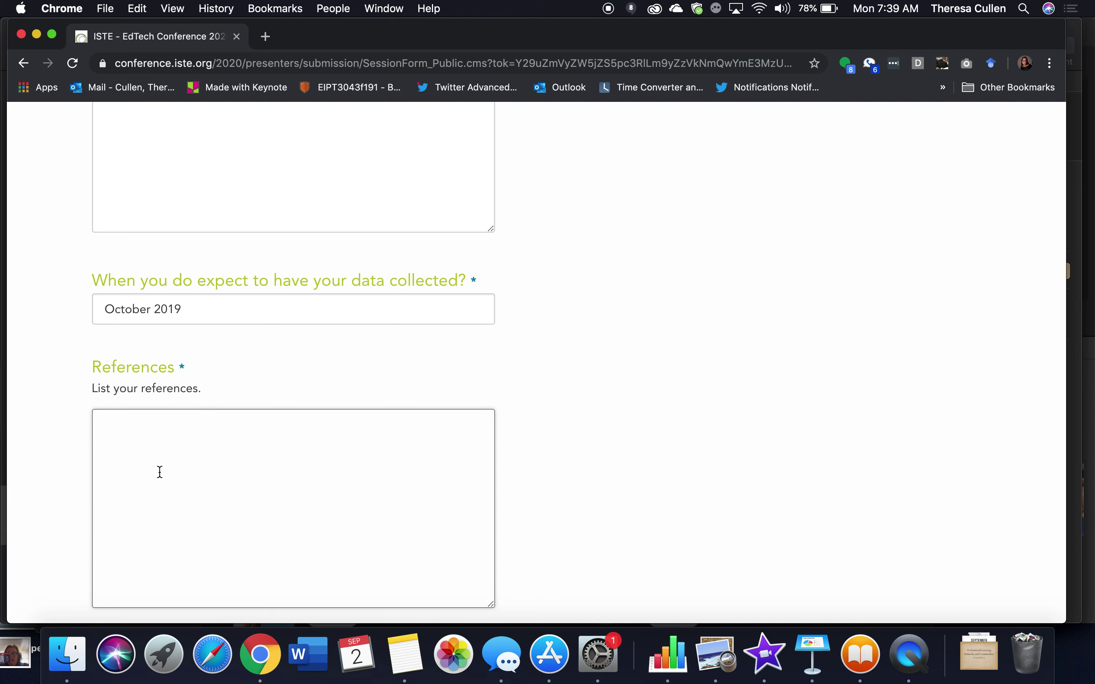
{"action": "scroll", "coordinate": [160, 472], "scroll_direction": "down", "scroll_amount": 4}
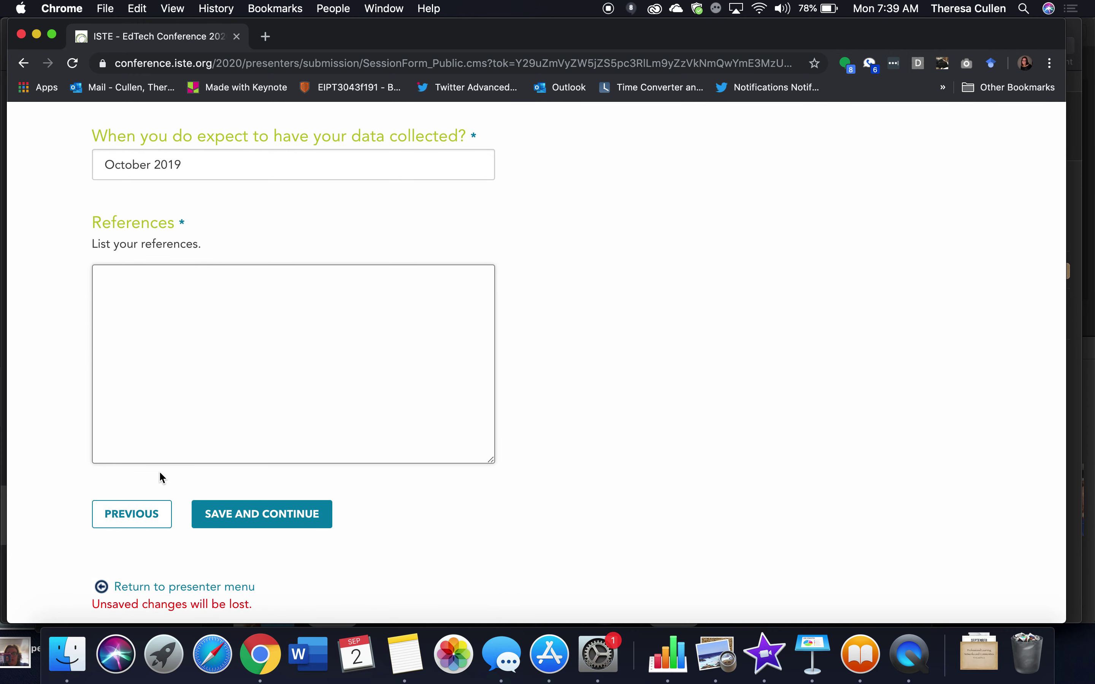
{"action": "type", "text": "reference."}
{"action": "key", "text": "BackSpace"}
{"action": "key", "text": "BackSpace"}
{"action": "type", "text": "s"}
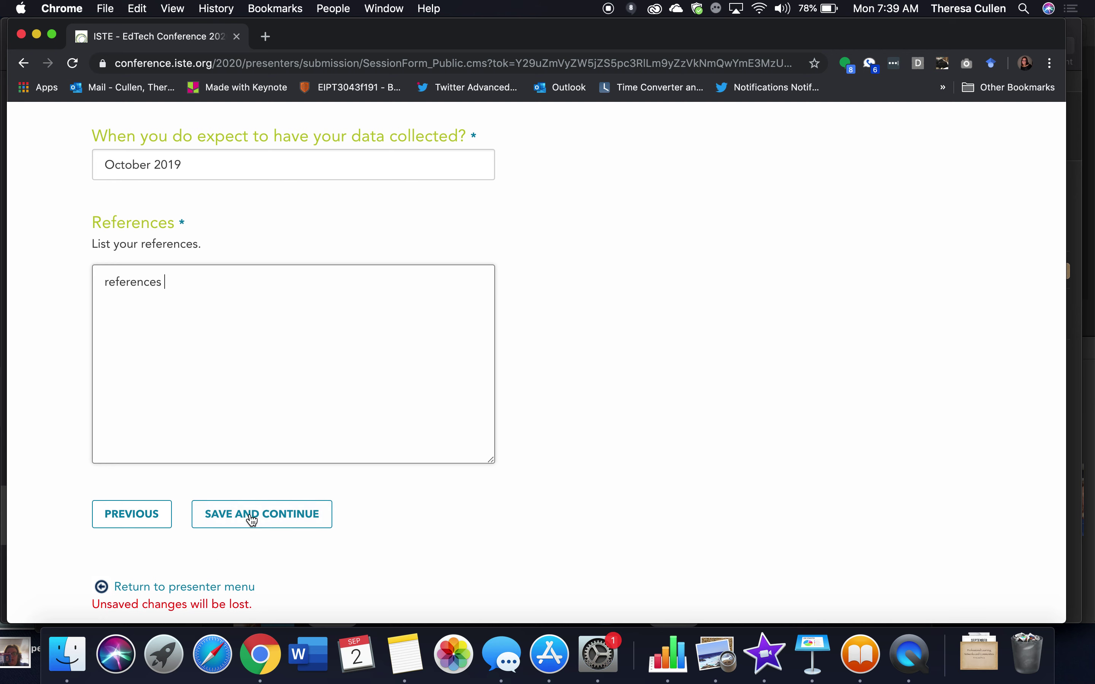
{"action": "left_click", "coordinate": [259, 523]}
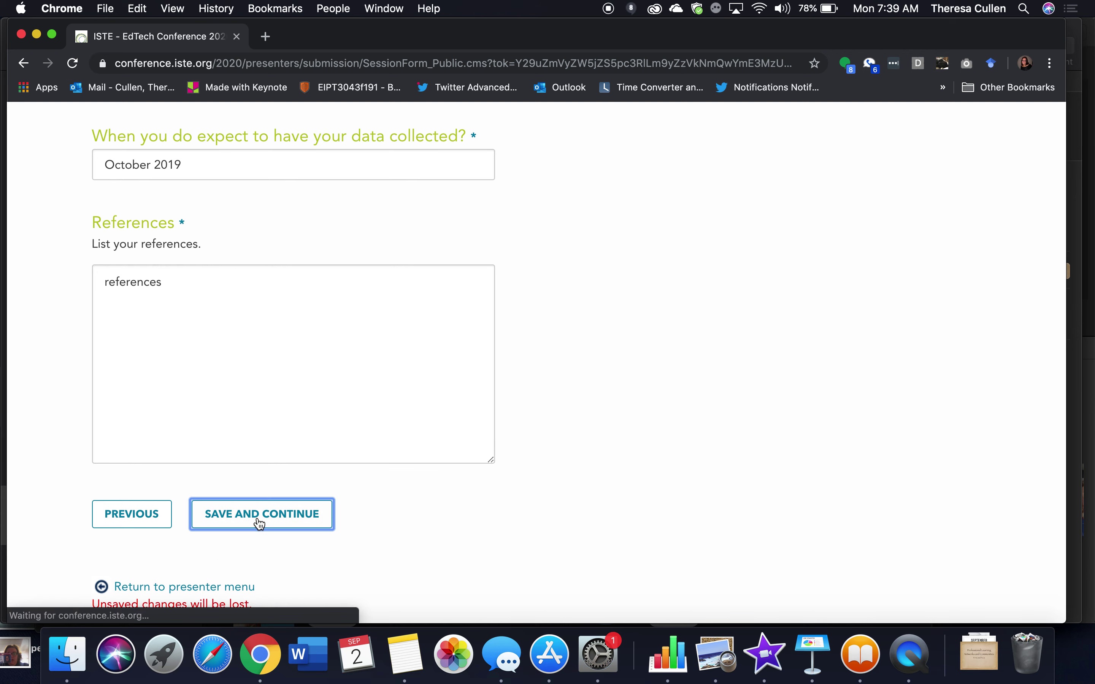
Step: On the Logistics page, mark that devices are not needed in this session, leave attendee materials blank, and save the page
{"action": "scroll", "coordinate": [259, 525], "scroll_direction": "down", "scroll_amount": 6}
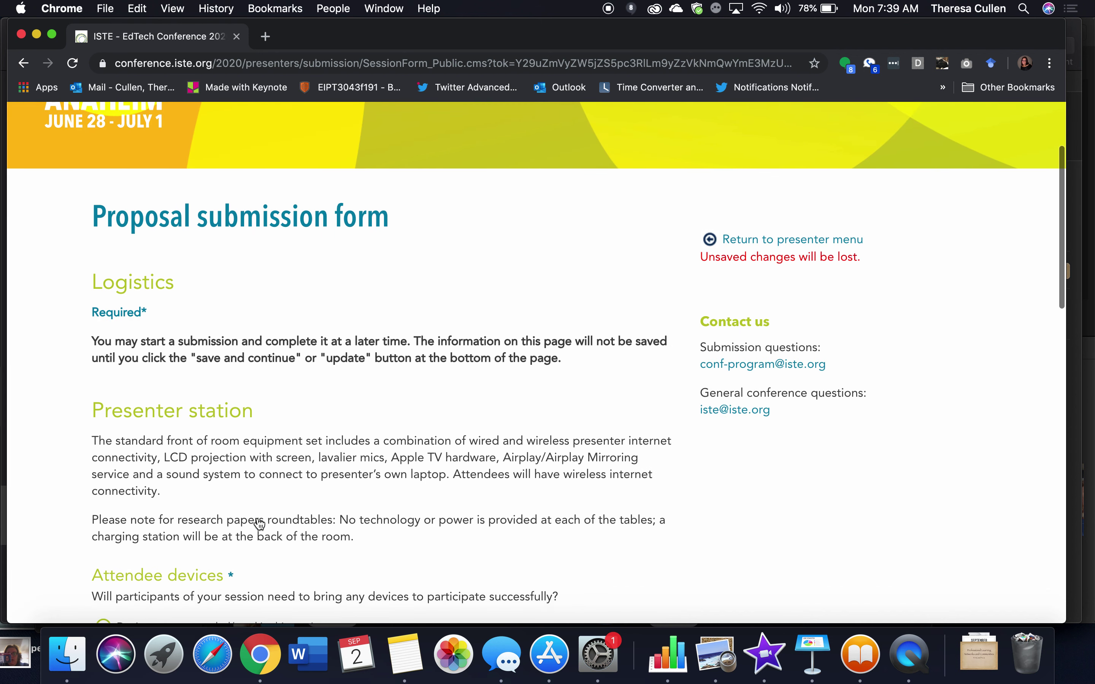
{"action": "scroll", "coordinate": [259, 524], "scroll_direction": "down", "scroll_amount": 3}
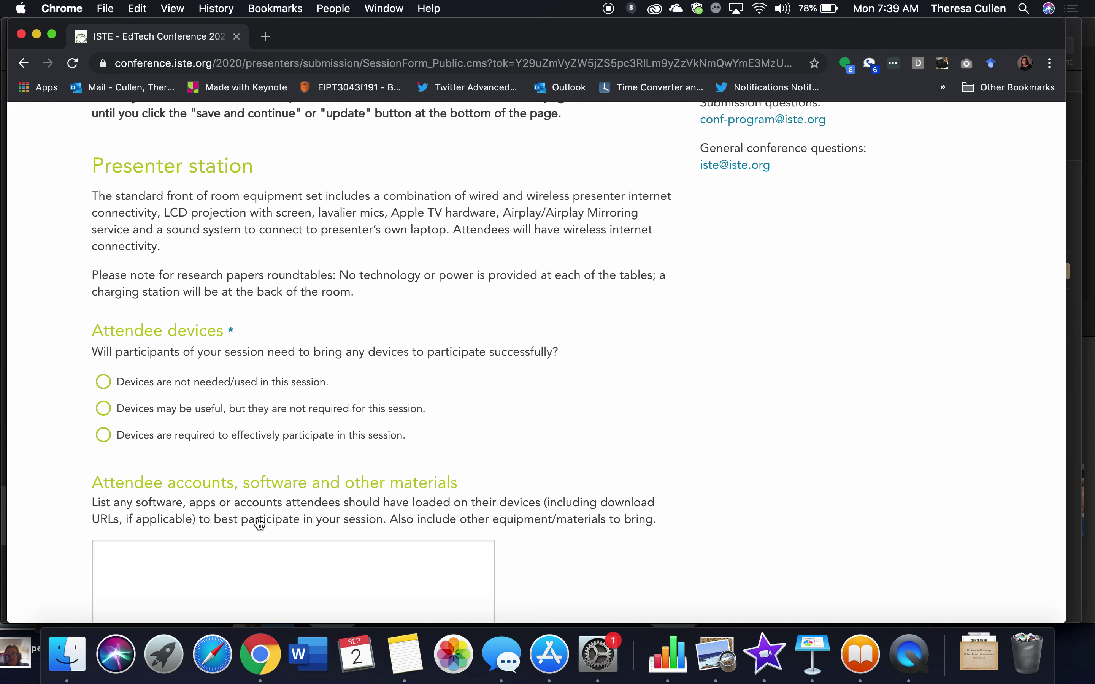
{"action": "scroll", "coordinate": [259, 524], "scroll_direction": "down", "scroll_amount": 10}
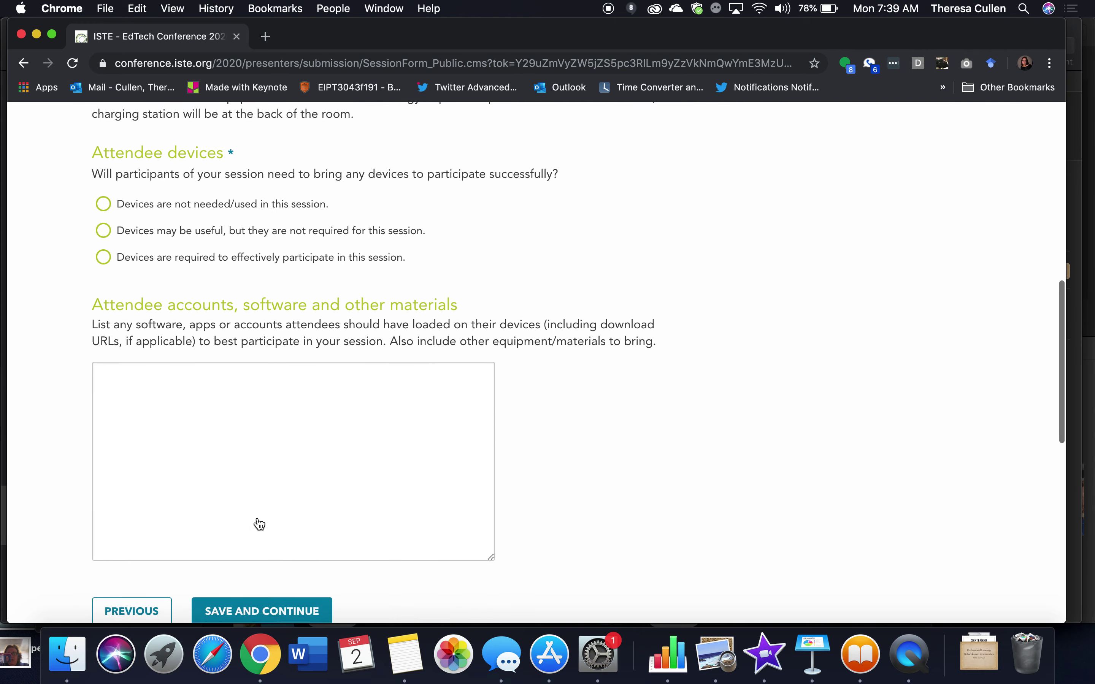
{"action": "scroll", "coordinate": [259, 524], "scroll_direction": "up", "scroll_amount": 7}
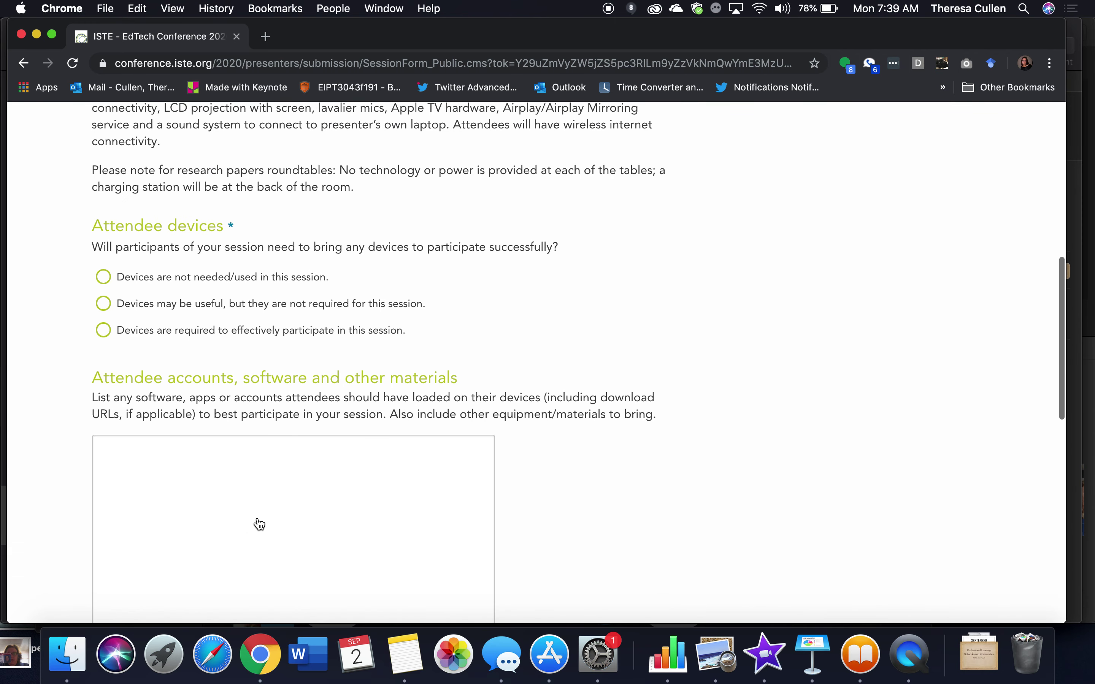
{"action": "left_click", "coordinate": [103, 276]}
{"action": "scroll", "coordinate": [217, 514], "scroll_direction": "down", "scroll_amount": 6}
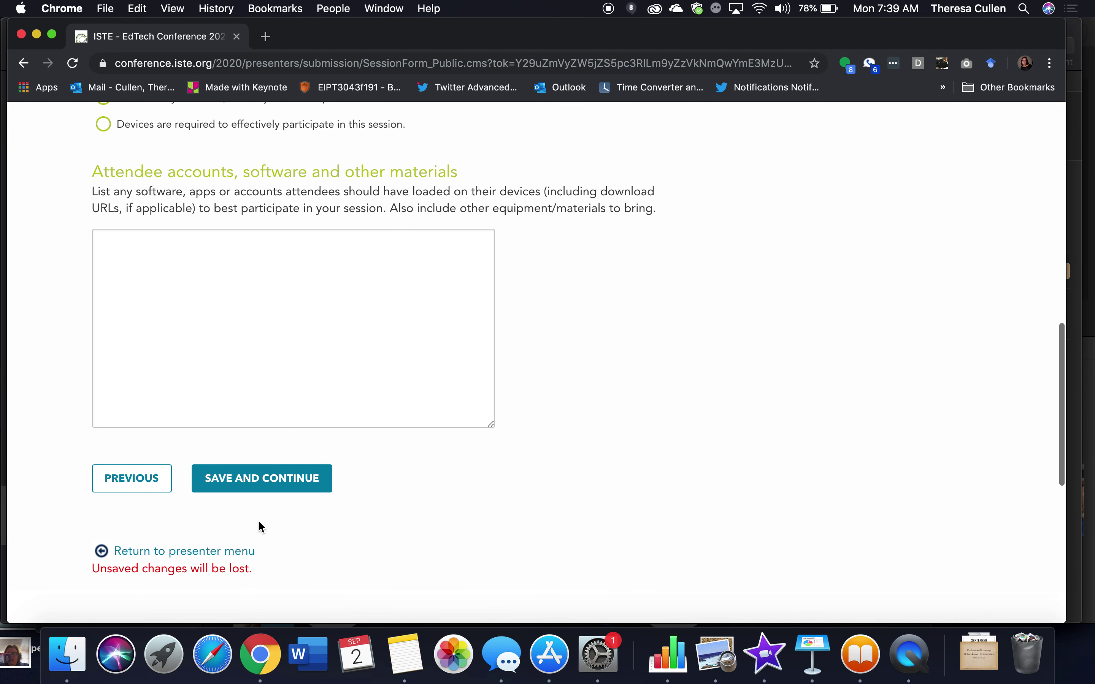
{"action": "left_click", "coordinate": [263, 487]}
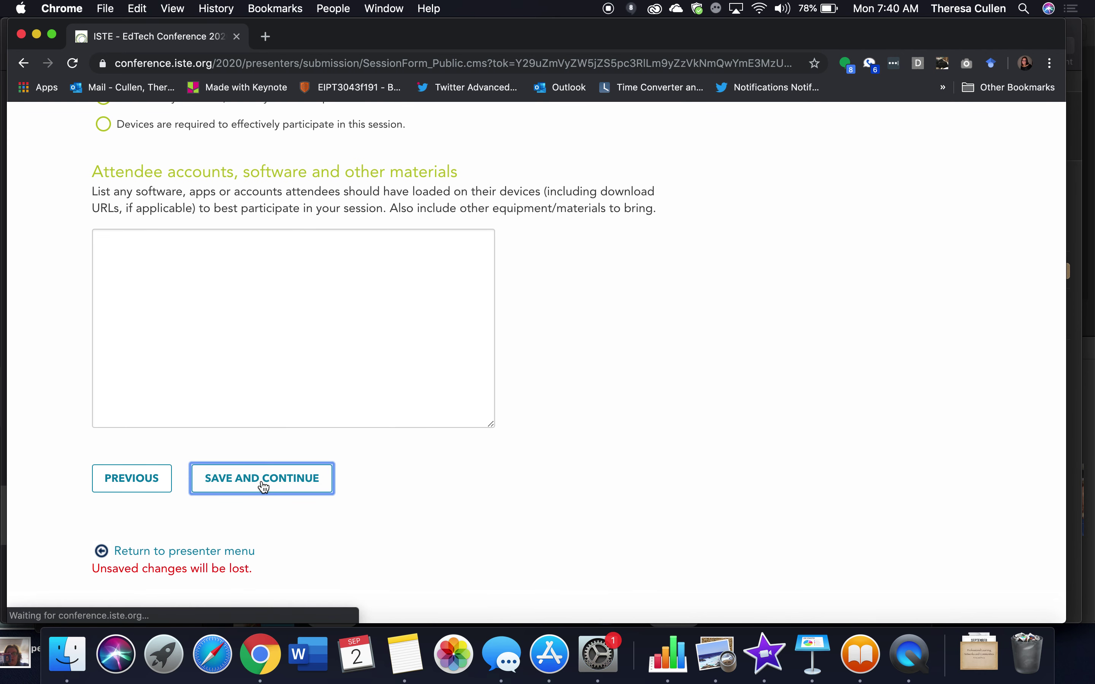